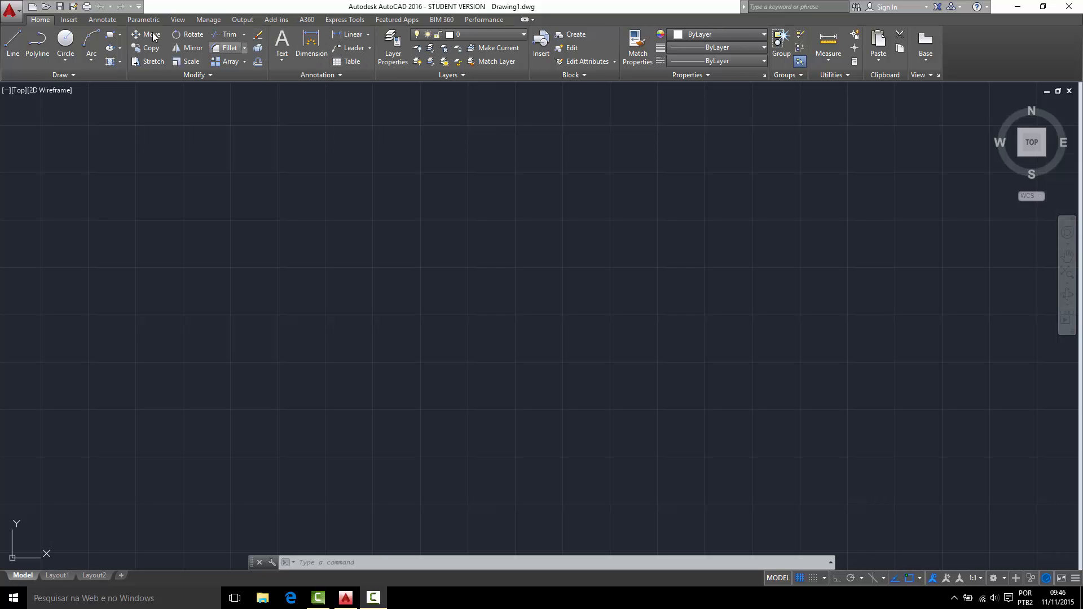
# Glance at the Annotate tab, then start a Multiline Text box from the Home tab
pyautogui.click(104, 24)
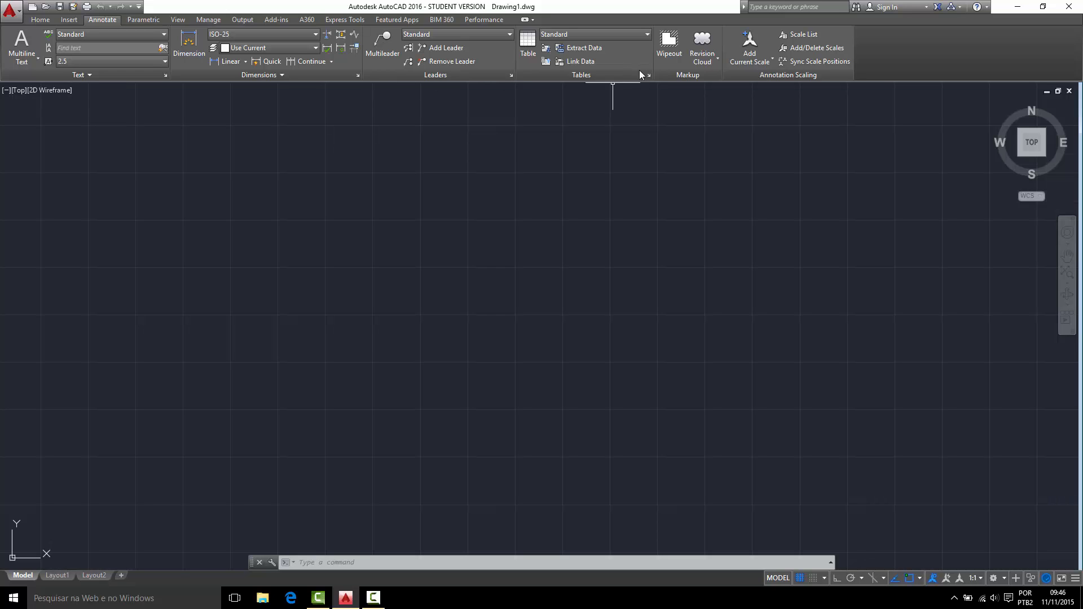
pyautogui.click(40, 19)
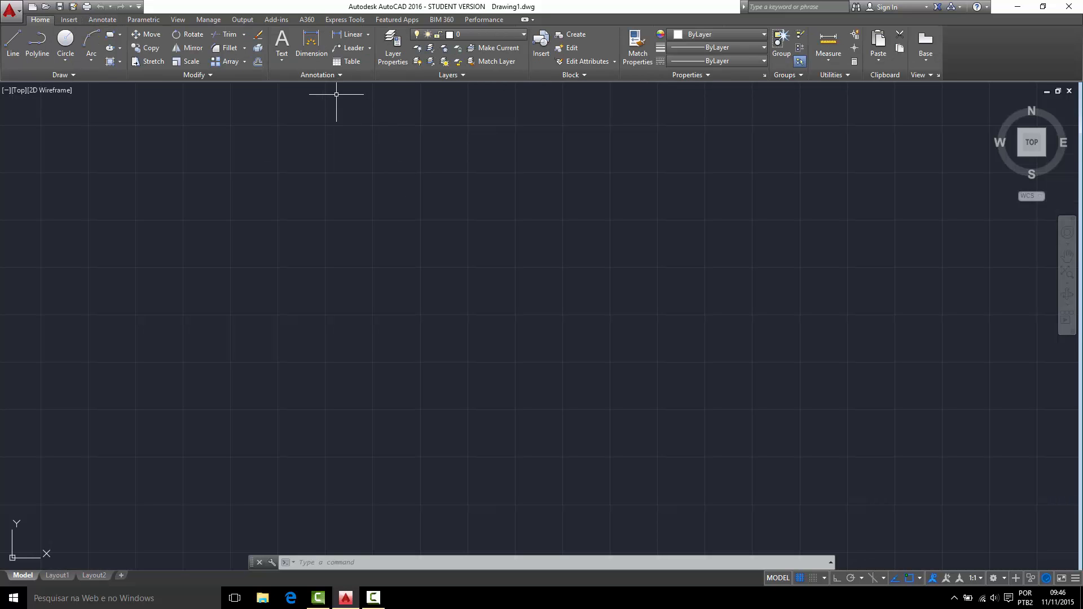
pyautogui.click(282, 43)
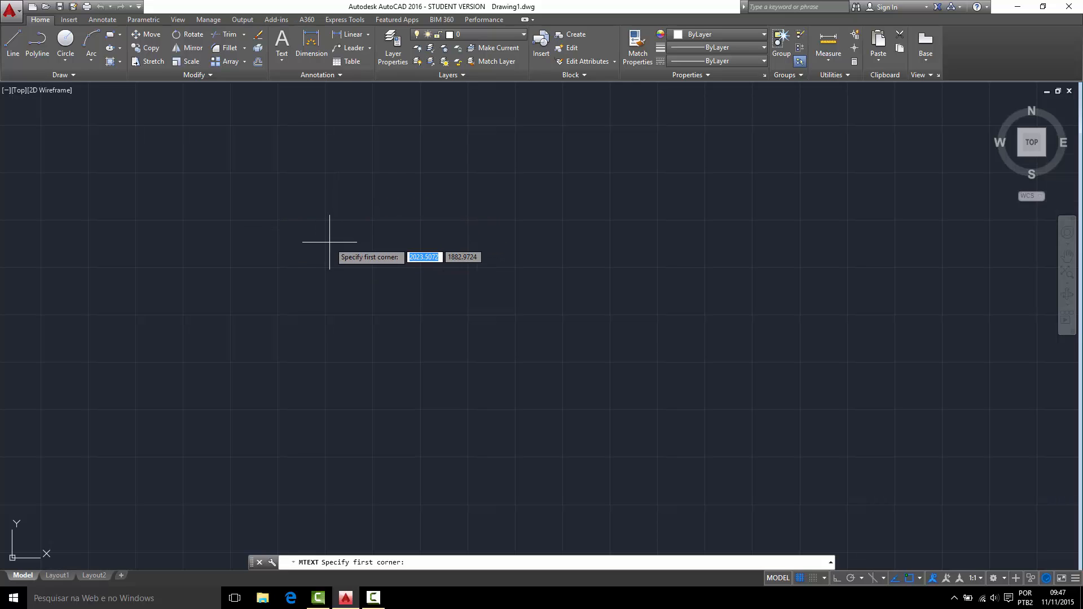
# Draw the MTEXT box and enter 'Texto de exemplo', fixing the typo, then commit it
pyautogui.click(305, 212)
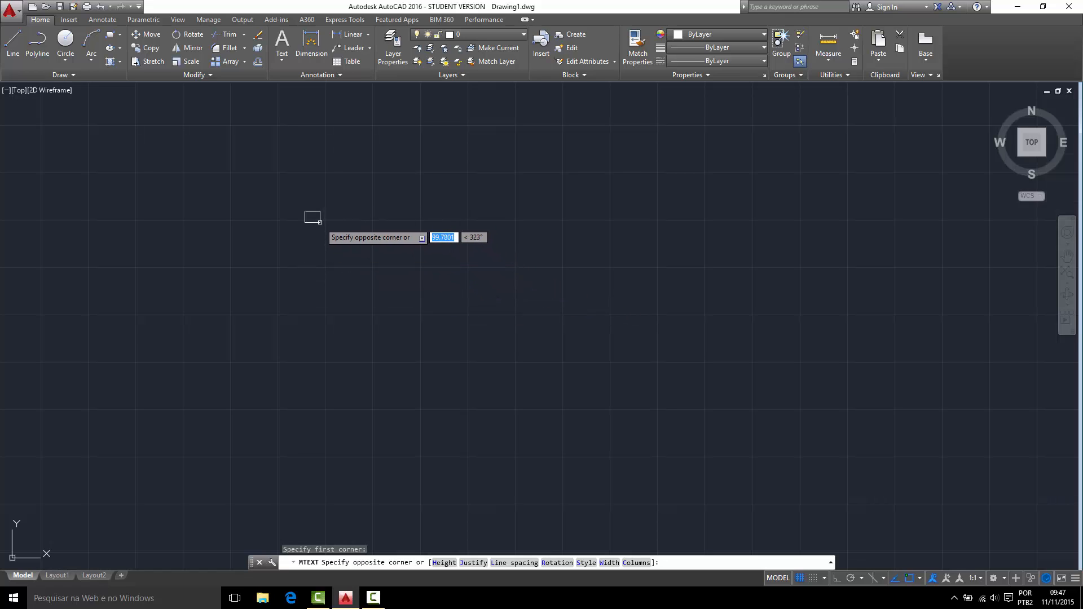
pyautogui.scroll(8, 317, 221)
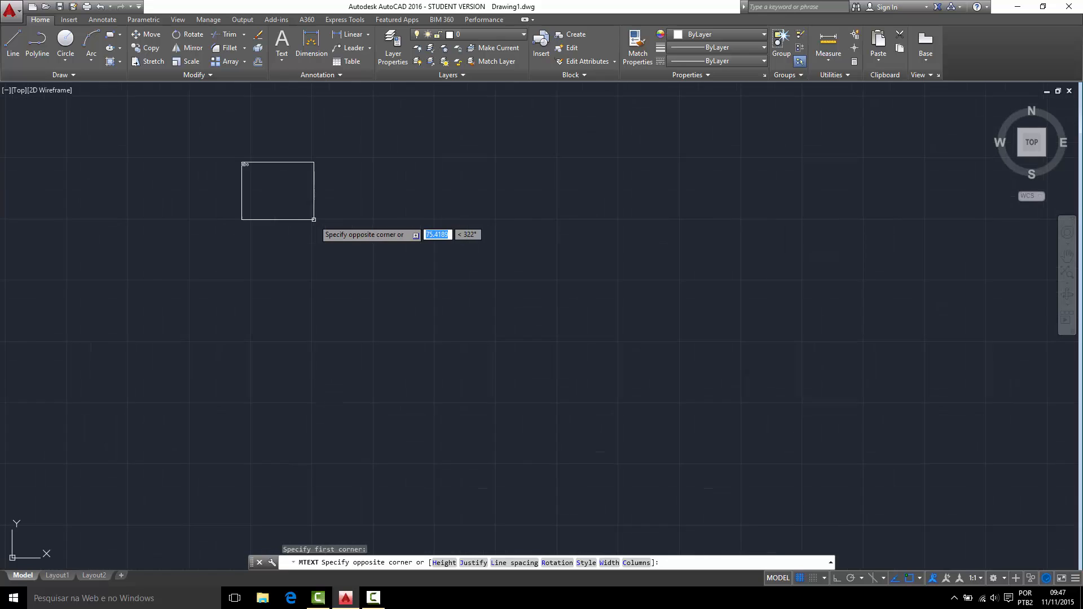
pyautogui.scroll(6, 308, 214)
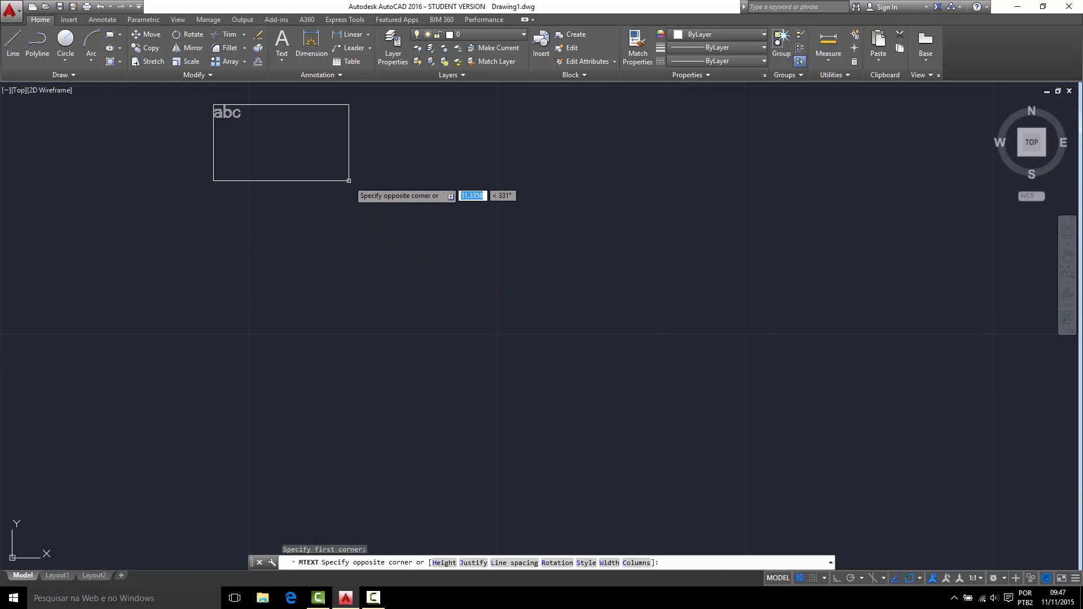
pyautogui.click(377, 169)
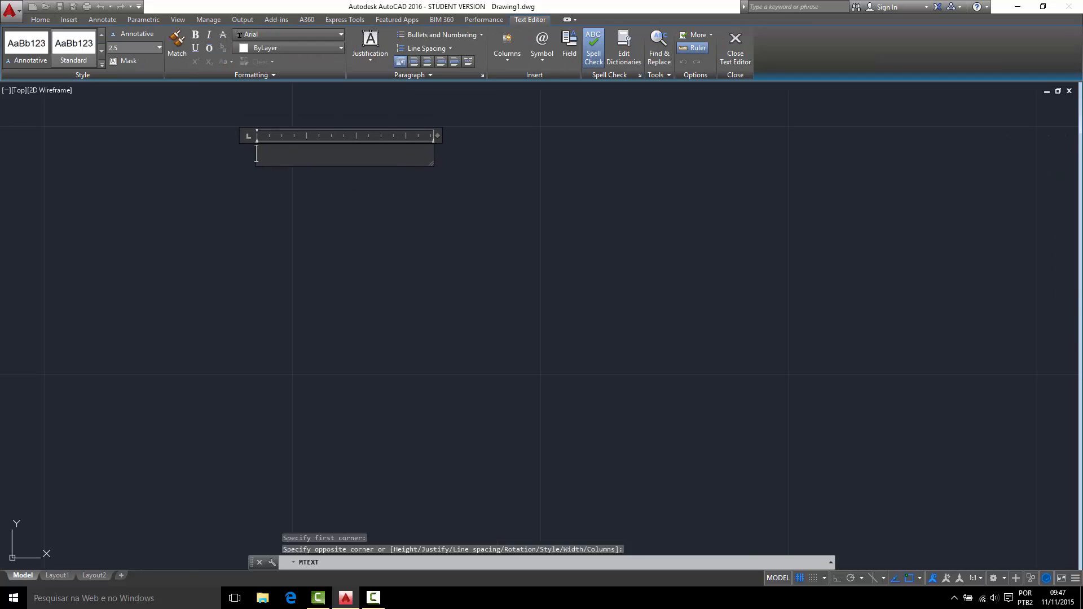
pyautogui.write('Text')
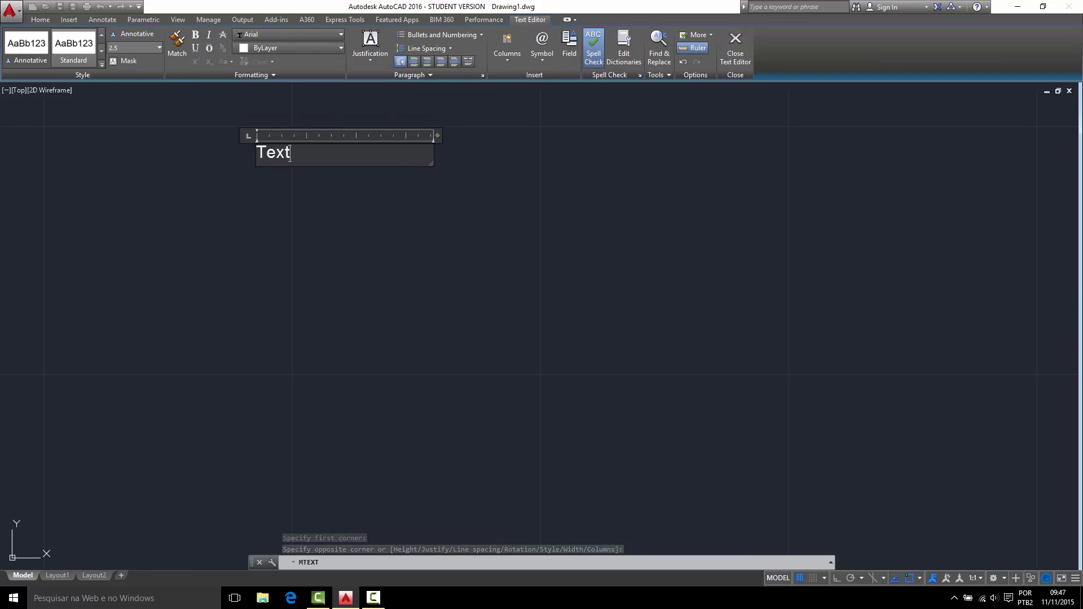
pyautogui.write('o de exeplo')
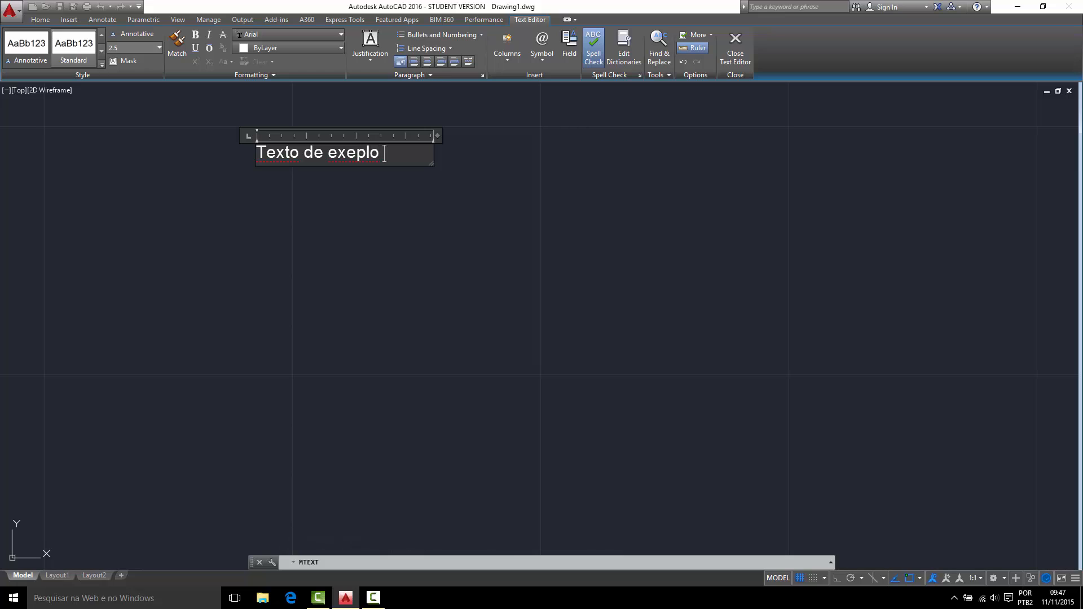
pyautogui.press('BackSpace')
pyautogui.press('BackSpace')
pyautogui.press('BackSpace')
pyautogui.write('mplo')
pyautogui.click(354, 219)
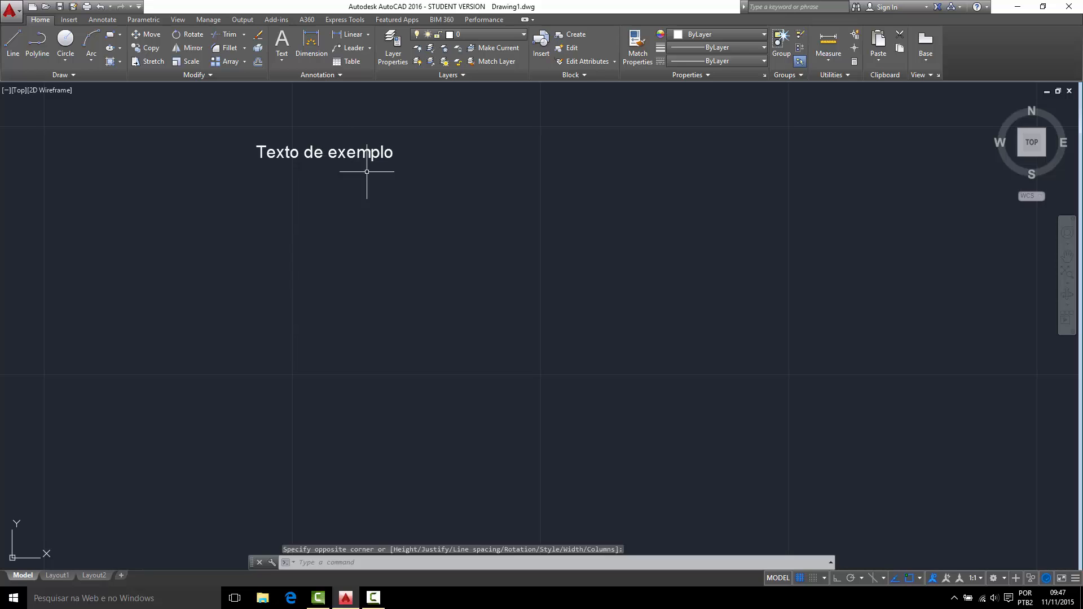
# Pan the view, reopen the text, select its line, and close the editor
pyautogui.moveTo(354, 156); pyautogui.dragTo(425, 246, button='middle')
pyautogui.doubleClick(425, 245)
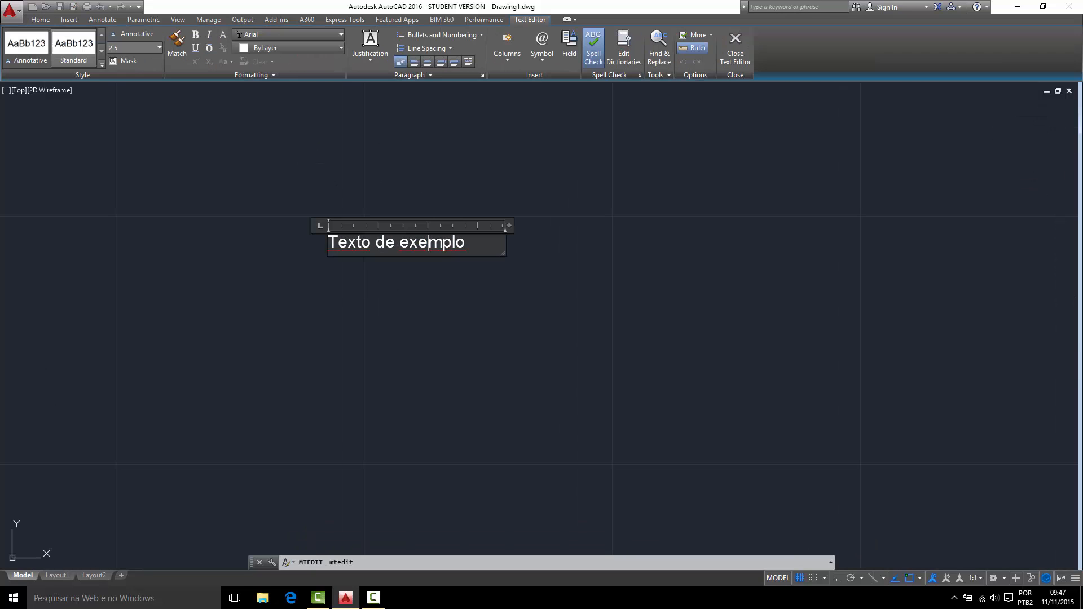
pyautogui.moveTo(473, 245); pyautogui.dragTo(325, 248)
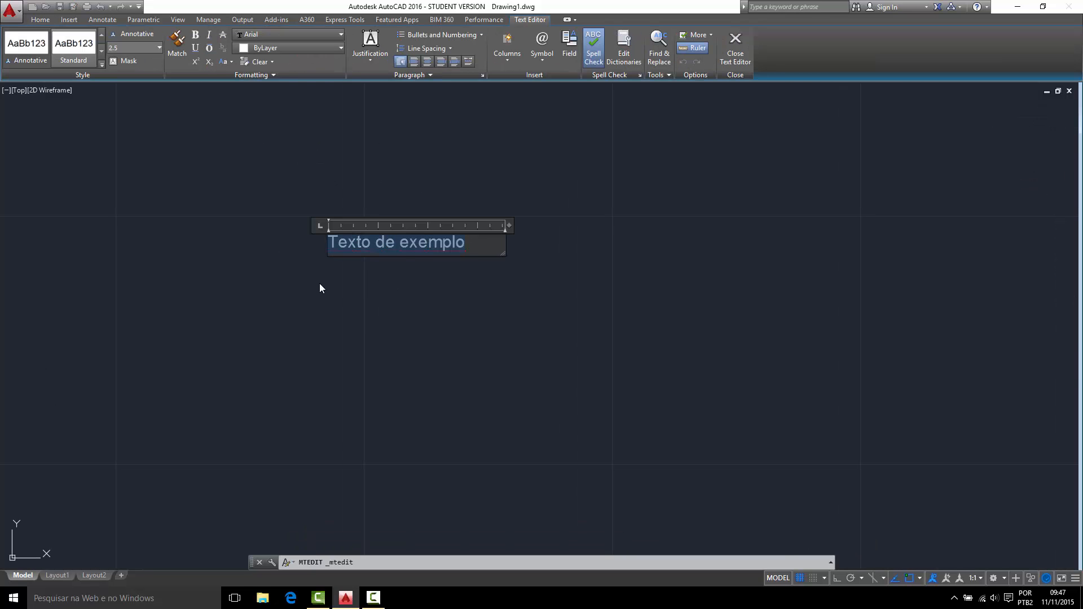
pyautogui.click(430, 186)
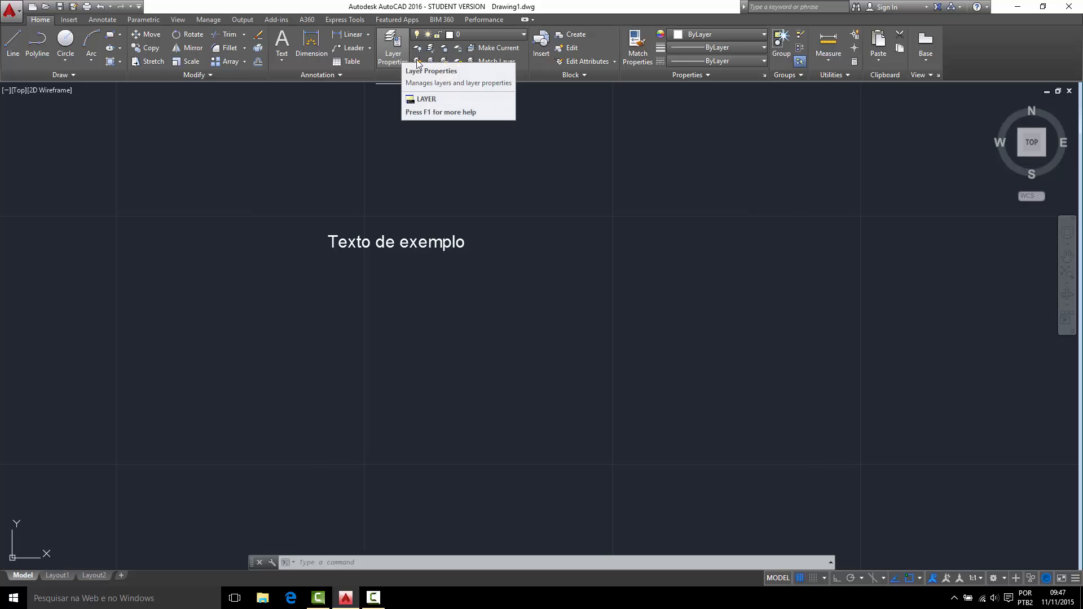
# Create a new layer named Texto in the Layer Properties manager
pyautogui.click(391, 45)
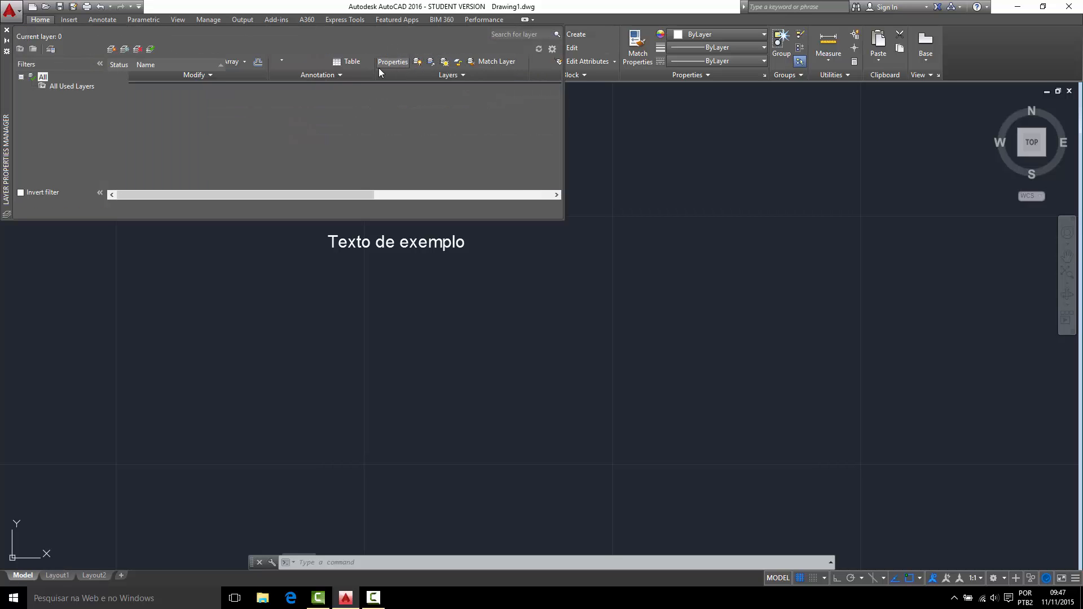
pyautogui.click(112, 50)
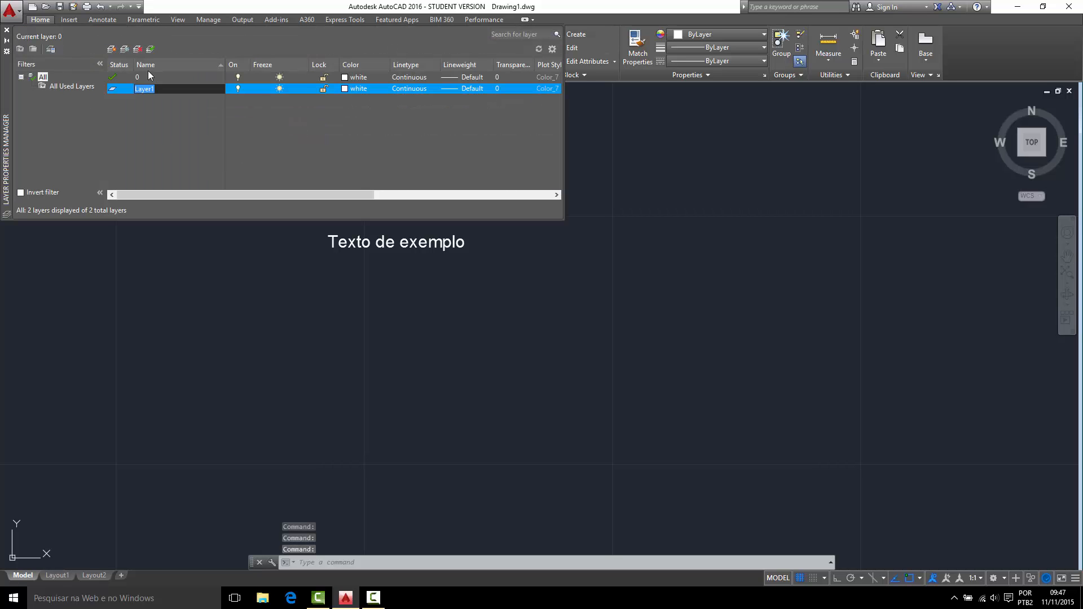
pyautogui.write('Texo')
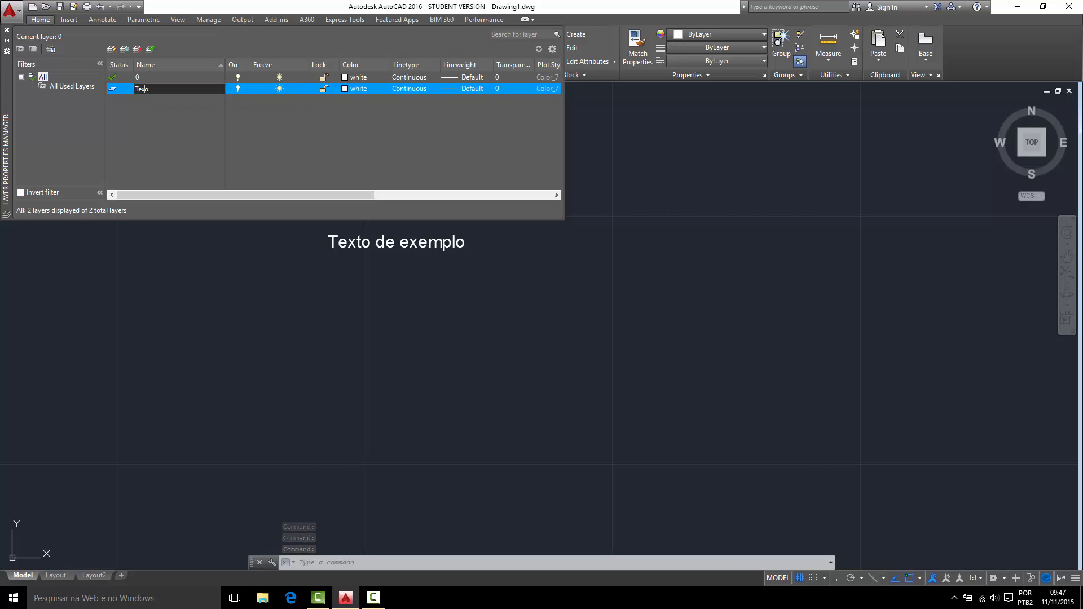
pyautogui.write('t')
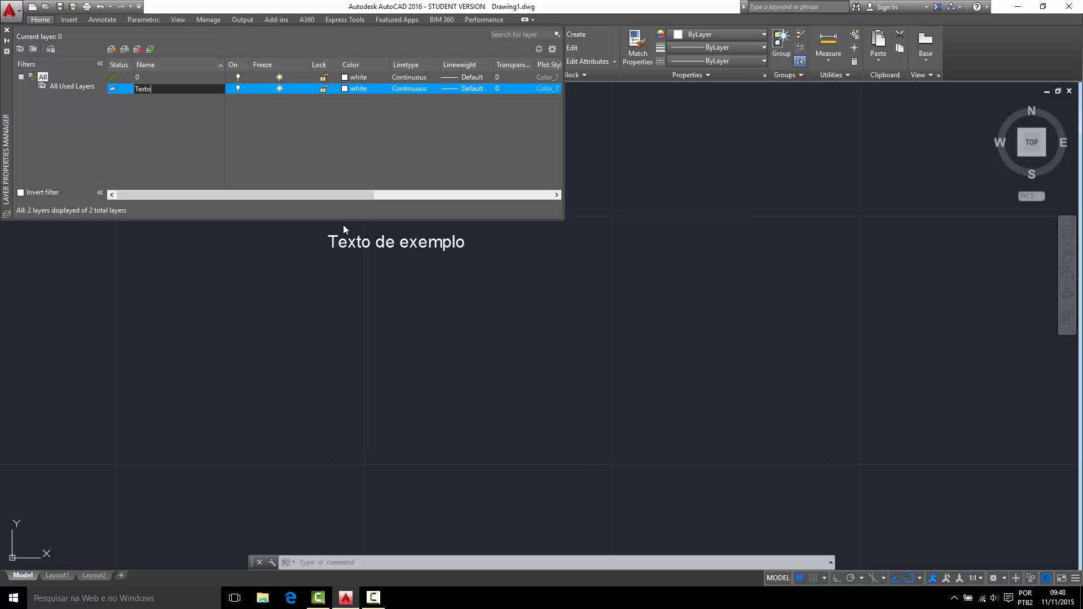
pyautogui.press('Return')
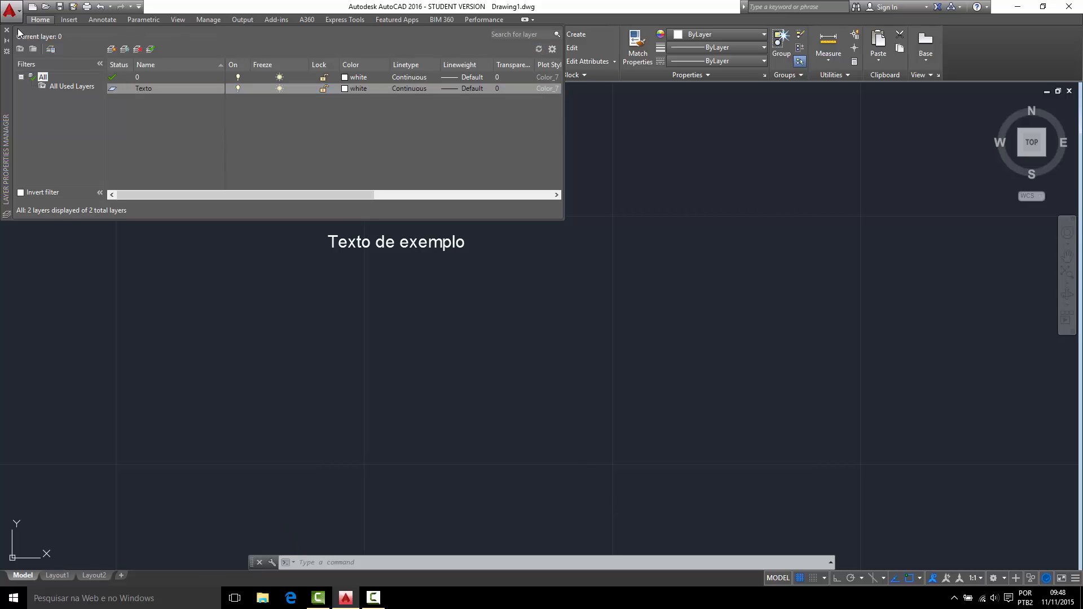
# Move the 'Texto de exemplo' text onto the Texto layer and reopen it for editing
pyautogui.click(456, 282)
pyautogui.click(382, 210)
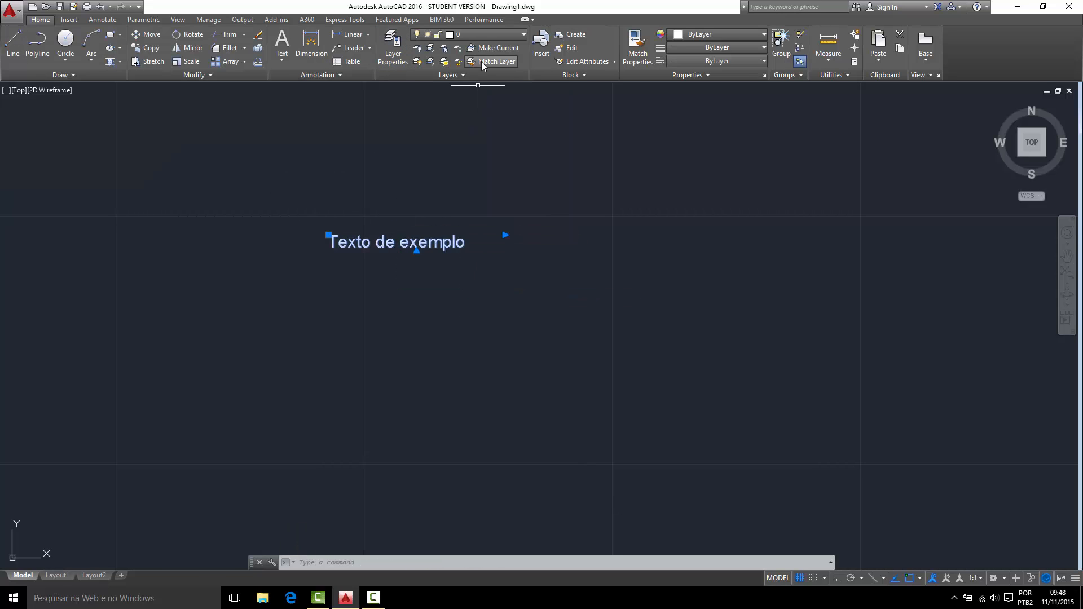
pyautogui.click(487, 33)
pyautogui.click(480, 60)
pyautogui.click(416, 312)
pyautogui.click(321, 284)
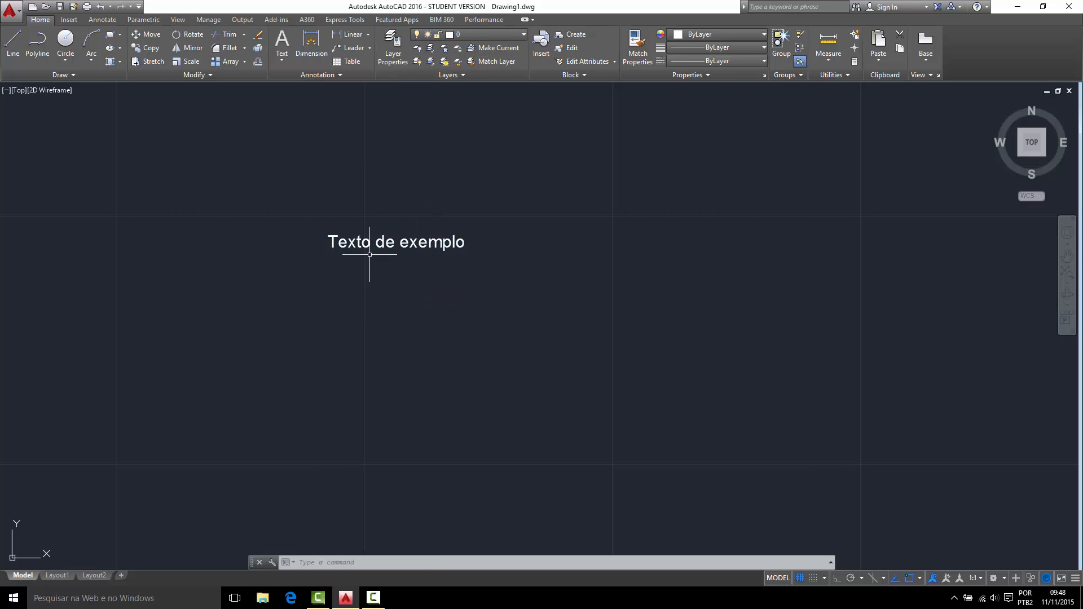
pyautogui.click(390, 241)
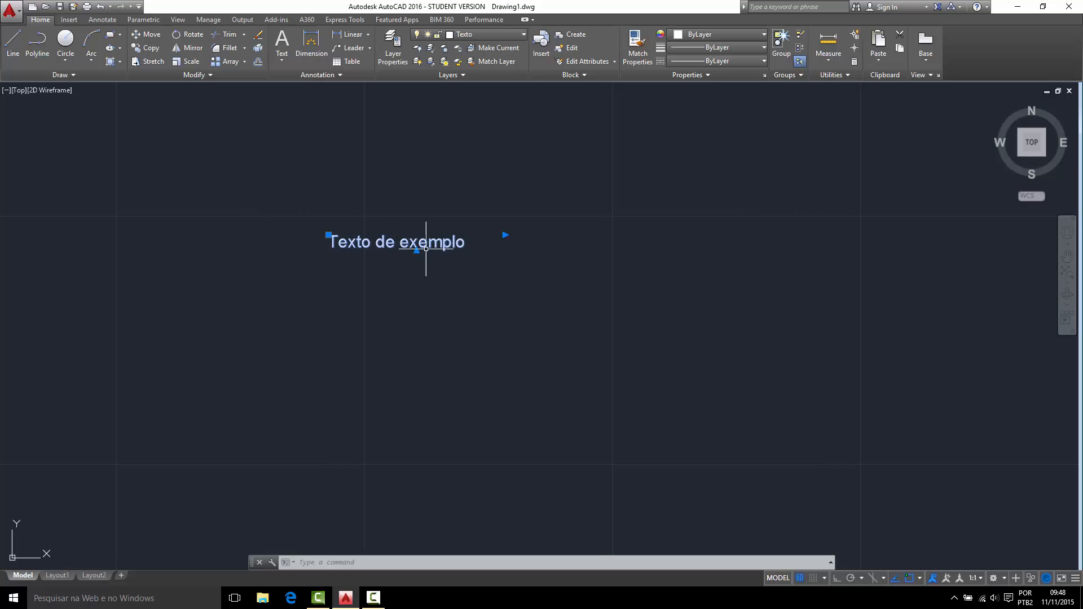
pyautogui.doubleClick(461, 243)
# Try colour, bold, underline and overline on the selected text, reverting each change
pyautogui.hotkey('ctrl', 'a')
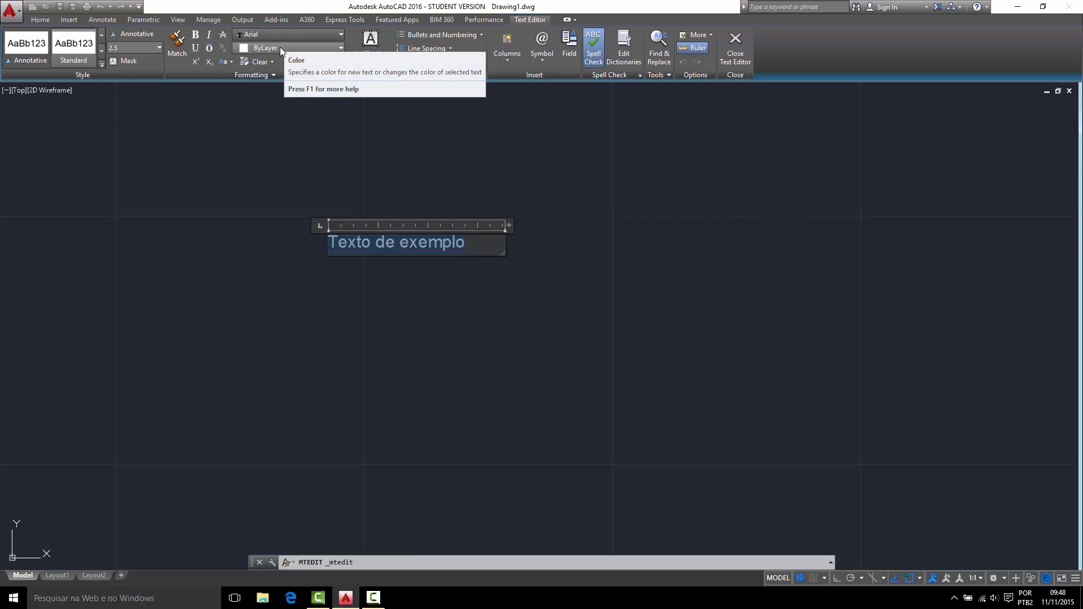
pyautogui.click(300, 49)
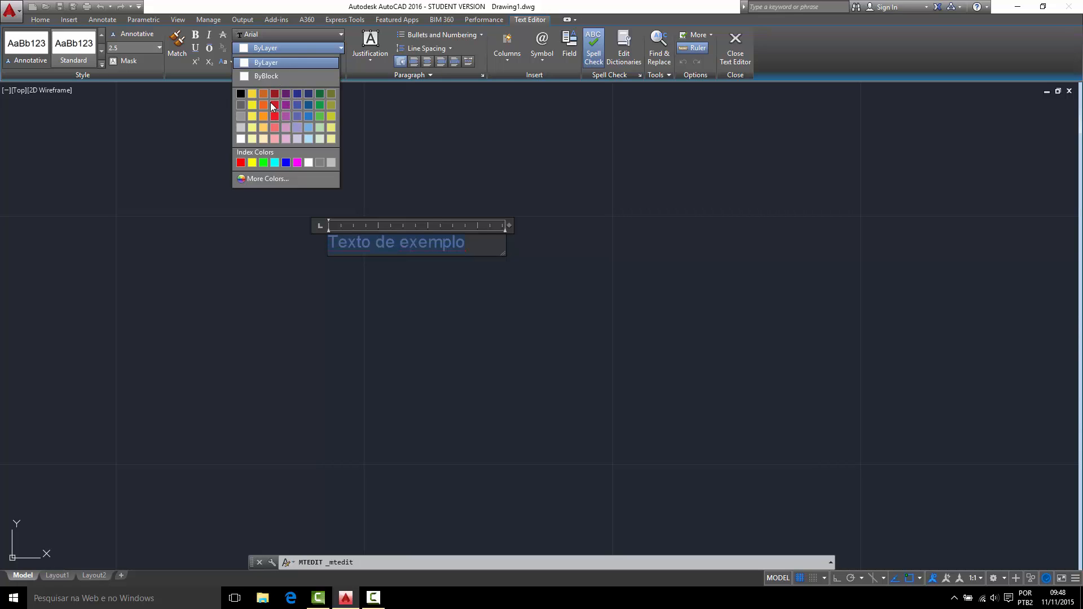
pyautogui.click(305, 45)
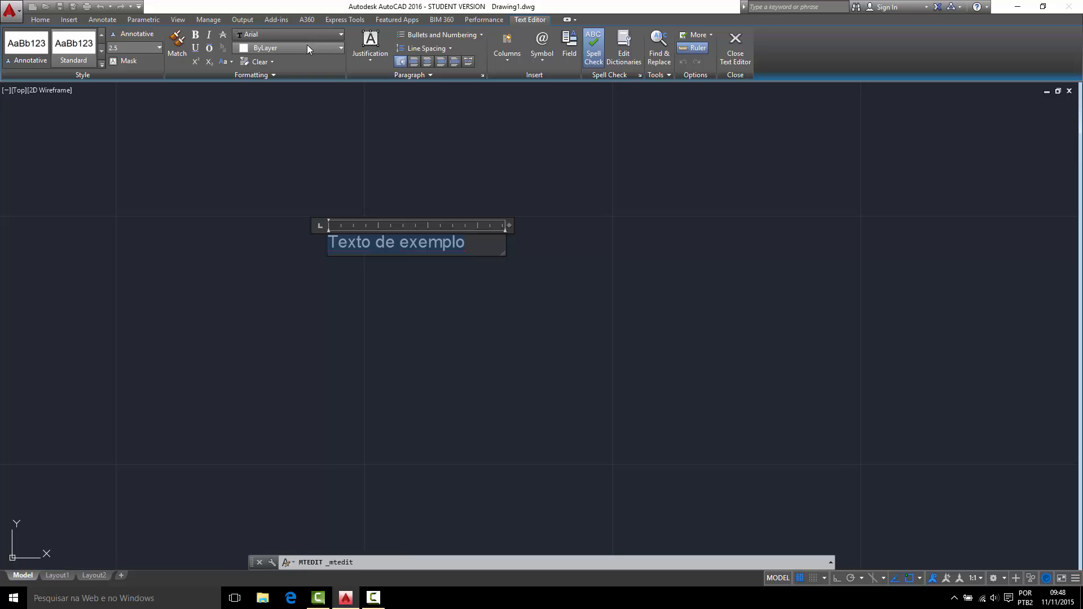
pyautogui.click(195, 36)
pyautogui.click(195, 36)
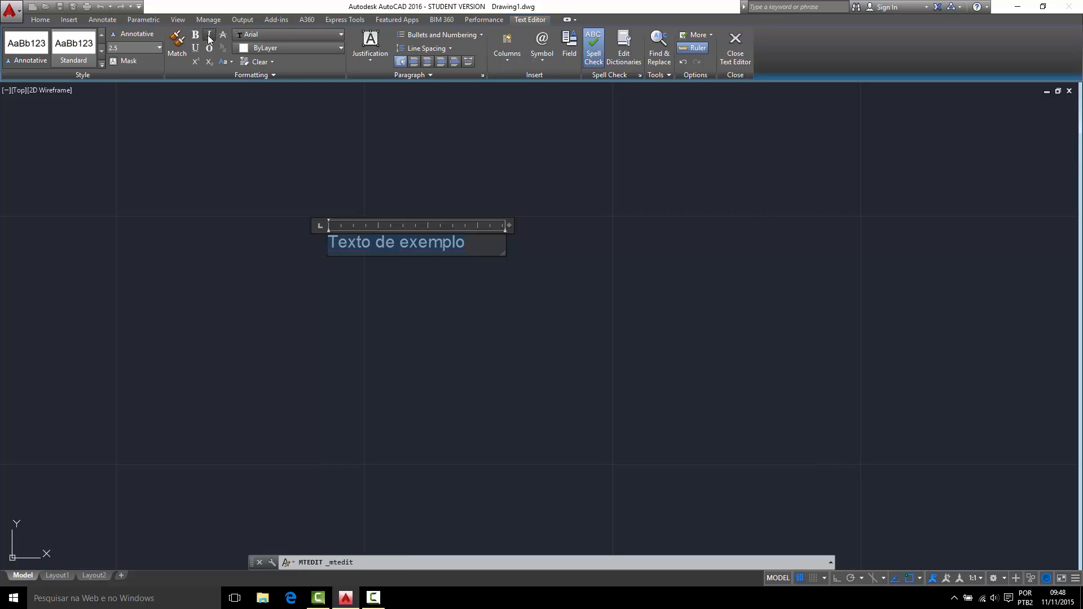
pyautogui.click(195, 48)
pyautogui.click(194, 49)
pyautogui.click(209, 48)
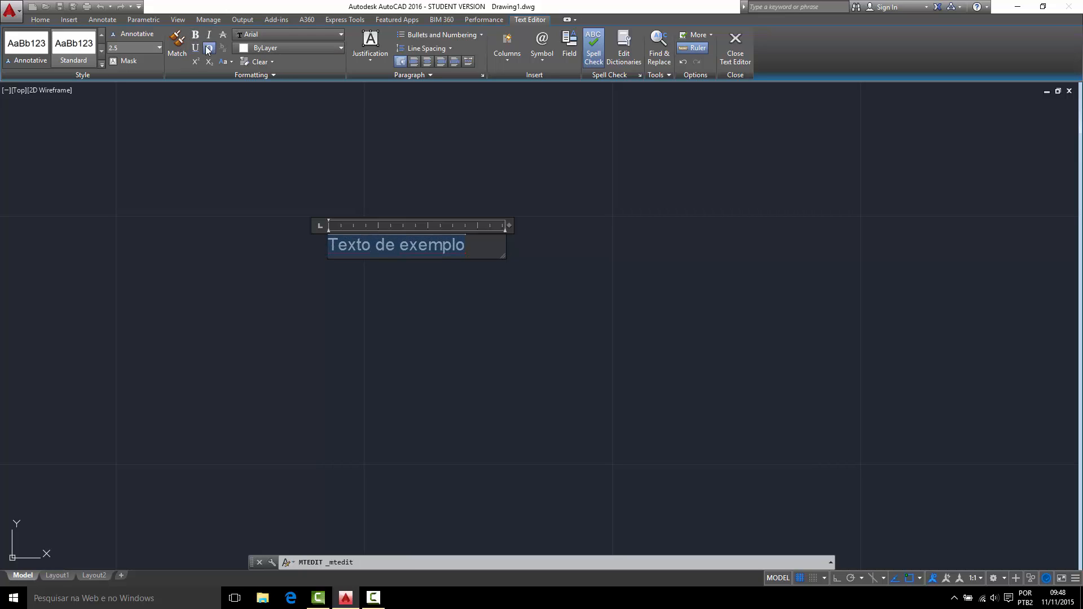
pyautogui.click(209, 48)
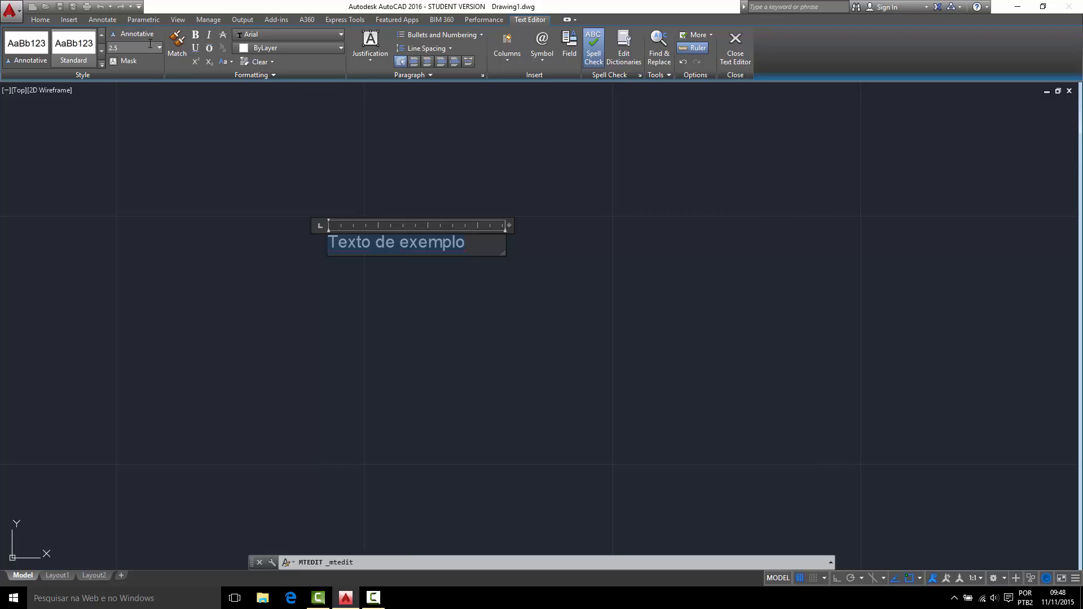
# Try center and right alignment on the text, then return it to left alignment
pyautogui.click(101, 49)
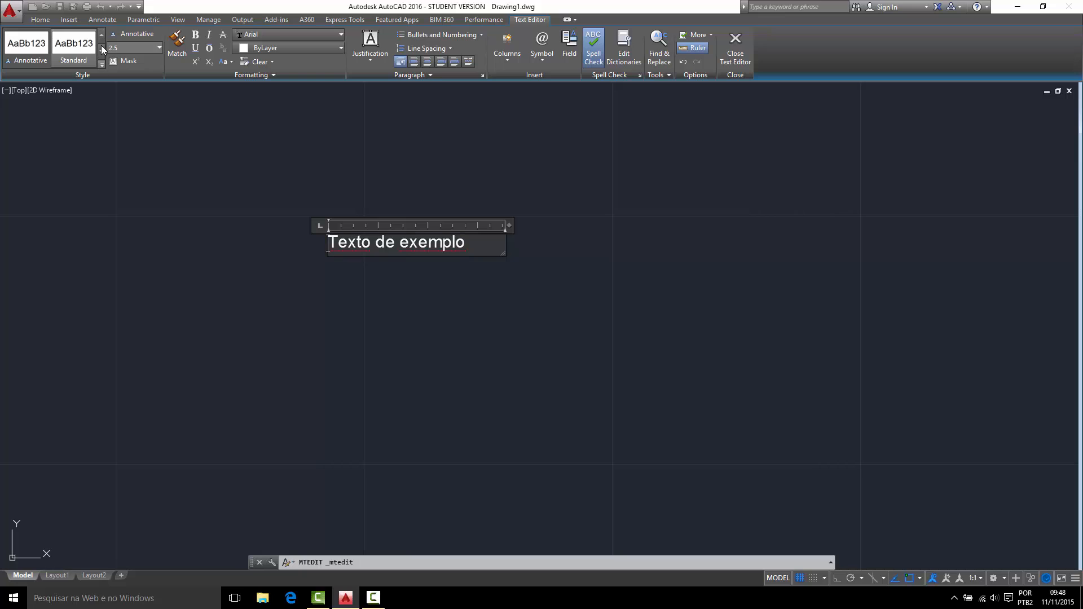
pyautogui.hotkey('ctrl', 'a')
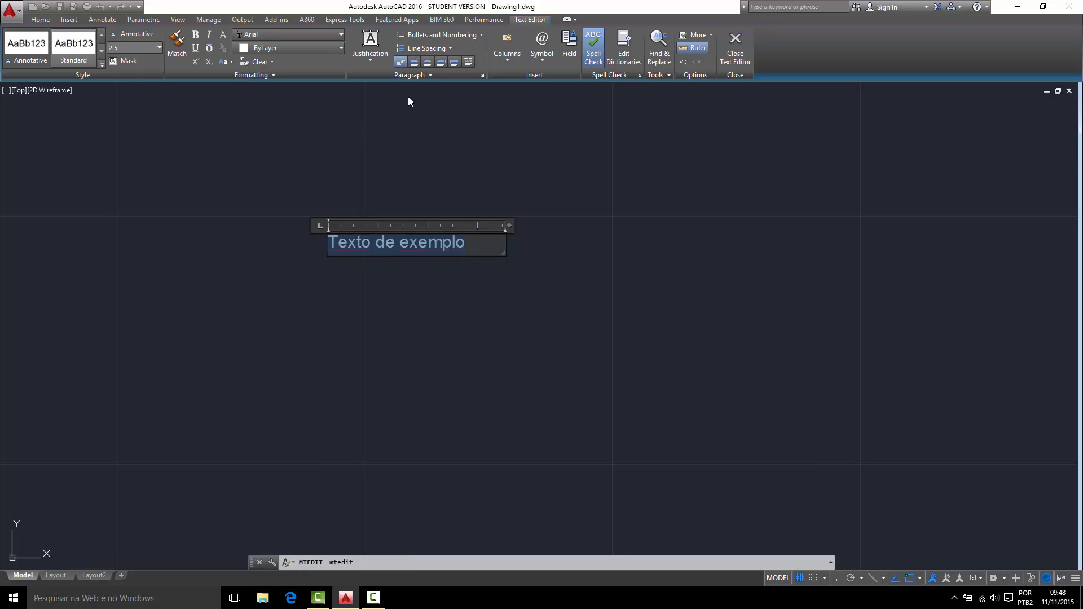
pyautogui.click(427, 62)
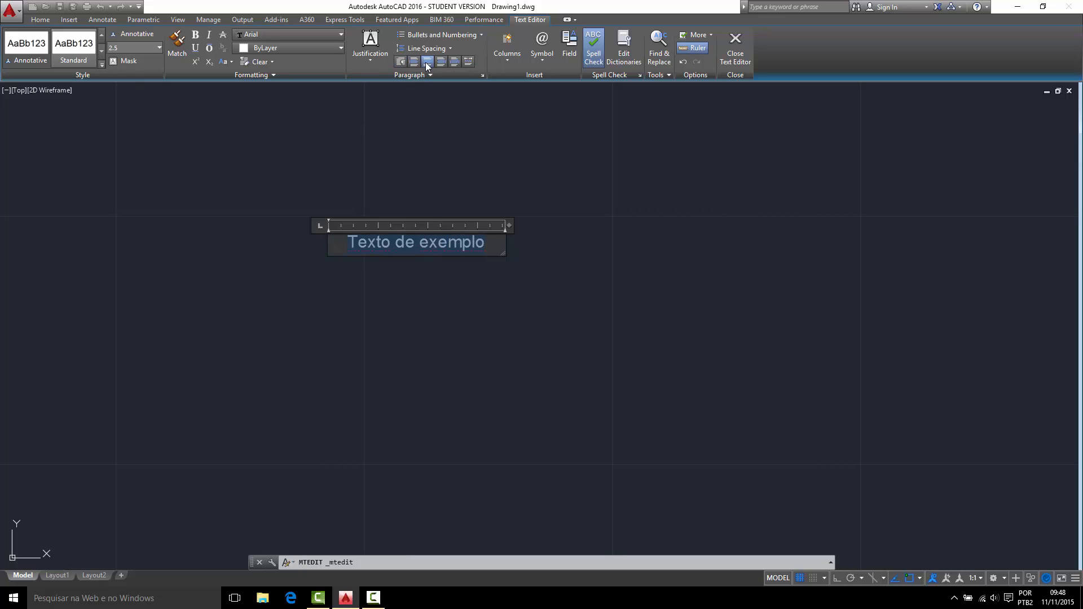
pyautogui.click(441, 62)
pyautogui.click(415, 62)
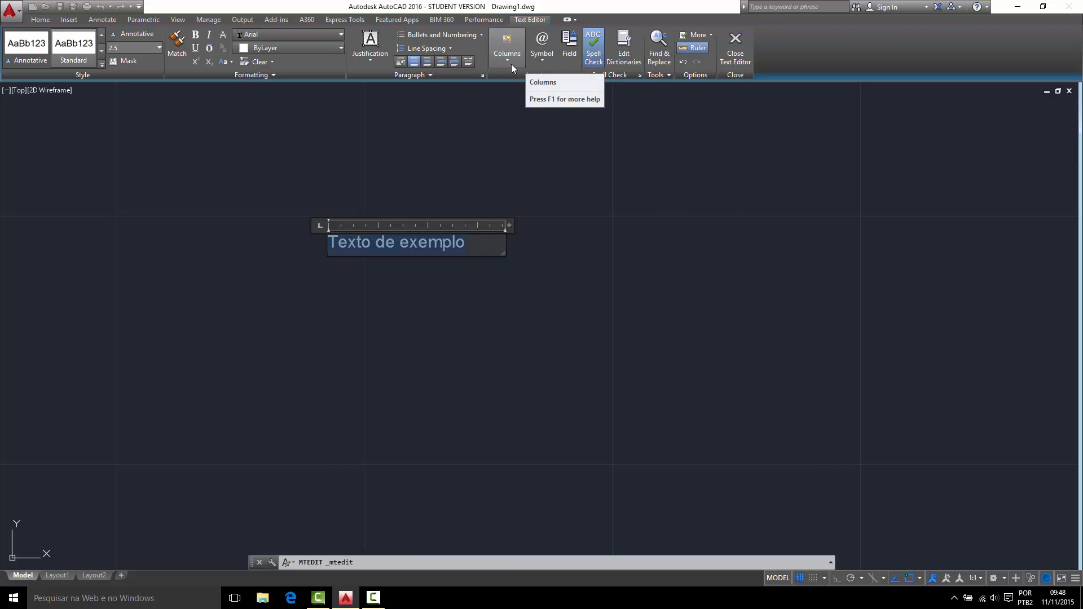
# Inspect the Bullets and Justification dropdowns without changing anything
pyautogui.click(480, 35)
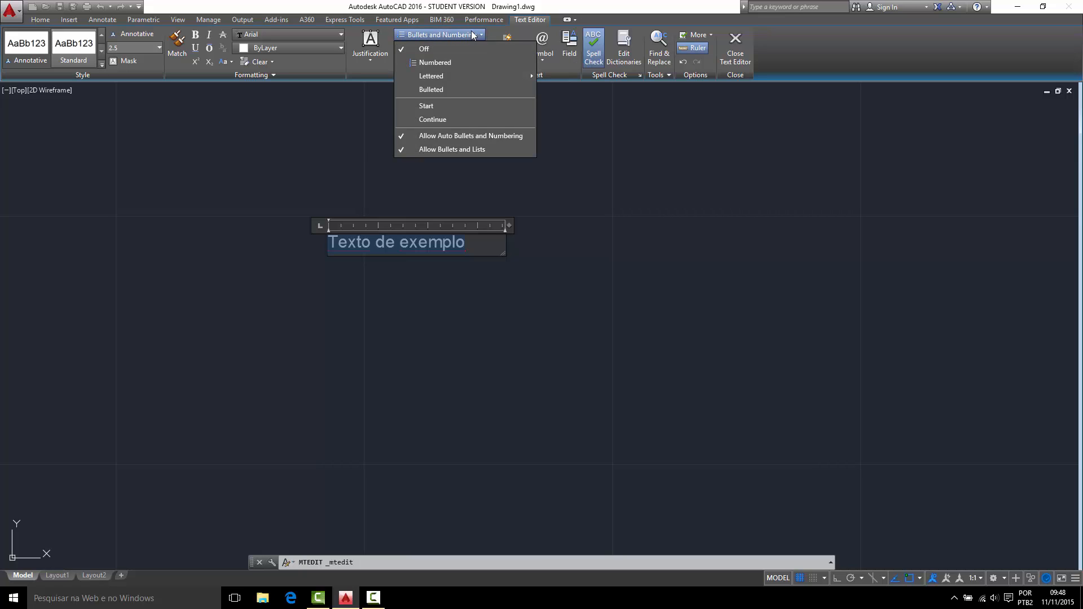
pyautogui.click(473, 35)
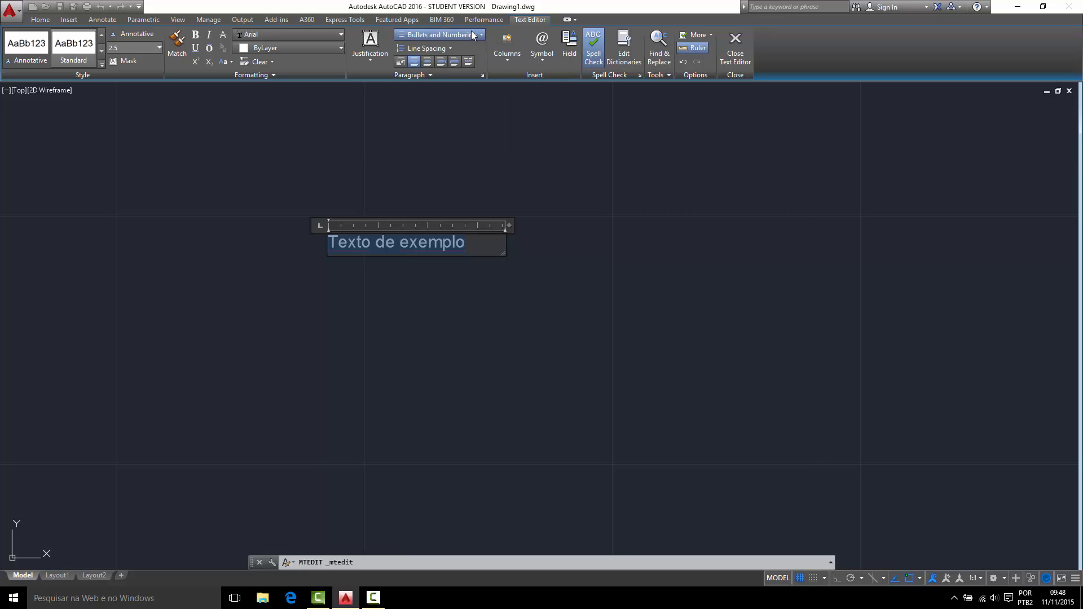
pyautogui.click(372, 57)
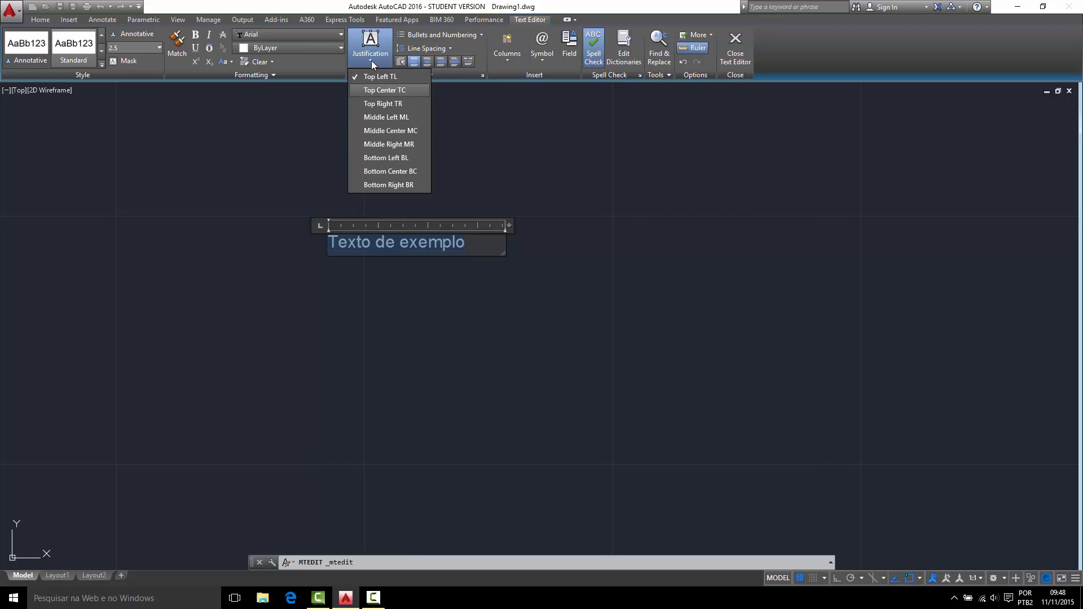
pyautogui.click(368, 62)
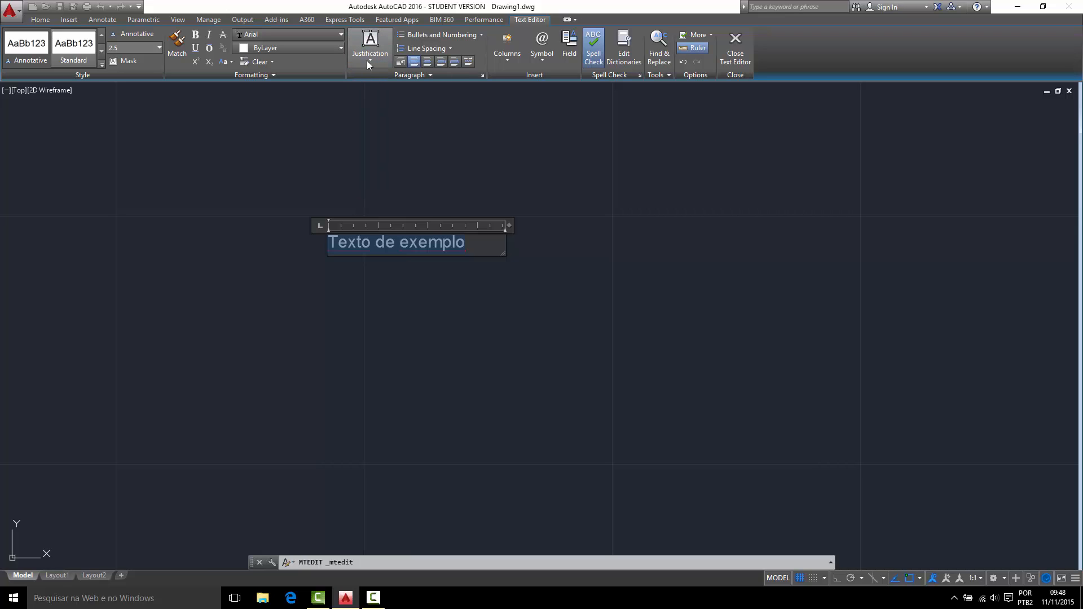
# Commit 'Texto de exemplo', re-frame the view around it, and cancel any active command
pyautogui.click(735, 44)
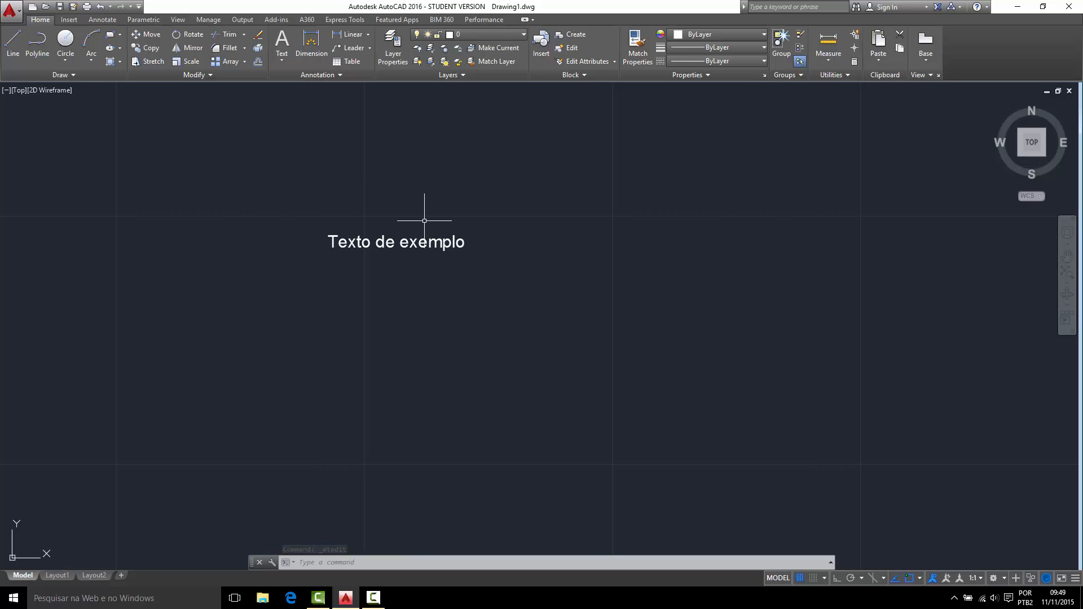
pyautogui.scroll(-4, 407, 183)
pyautogui.moveTo(407, 183); pyautogui.dragTo(467, 255, button='middle')
pyautogui.scroll(2, 470, 255)
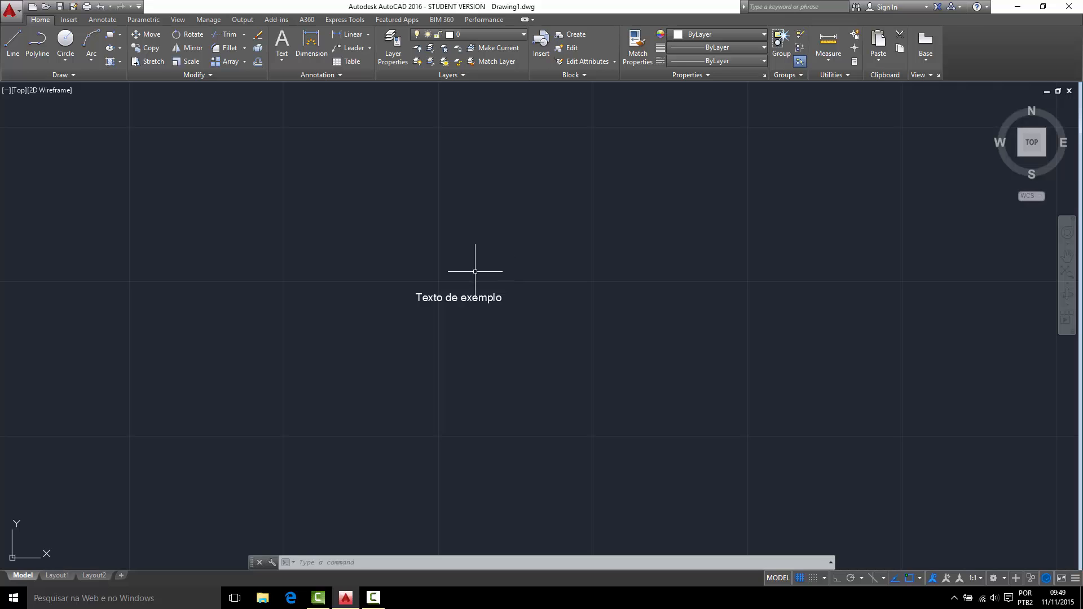
pyautogui.moveTo(460, 256)
pyautogui.mouseDown(button='middle')
pyautogui.moveTo(442, 273)
pyautogui.moveTo(454, 225)
pyautogui.moveTo(438, 209)
pyautogui.mouseUp(button='middle')
pyautogui.scroll(2, 445, 286)
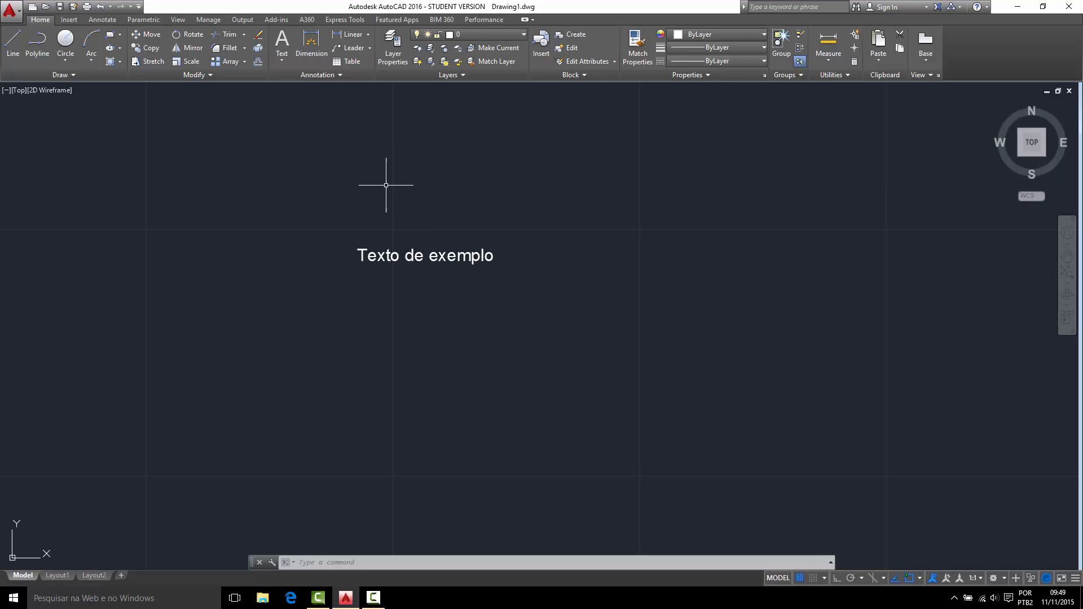
pyautogui.press('Escape')
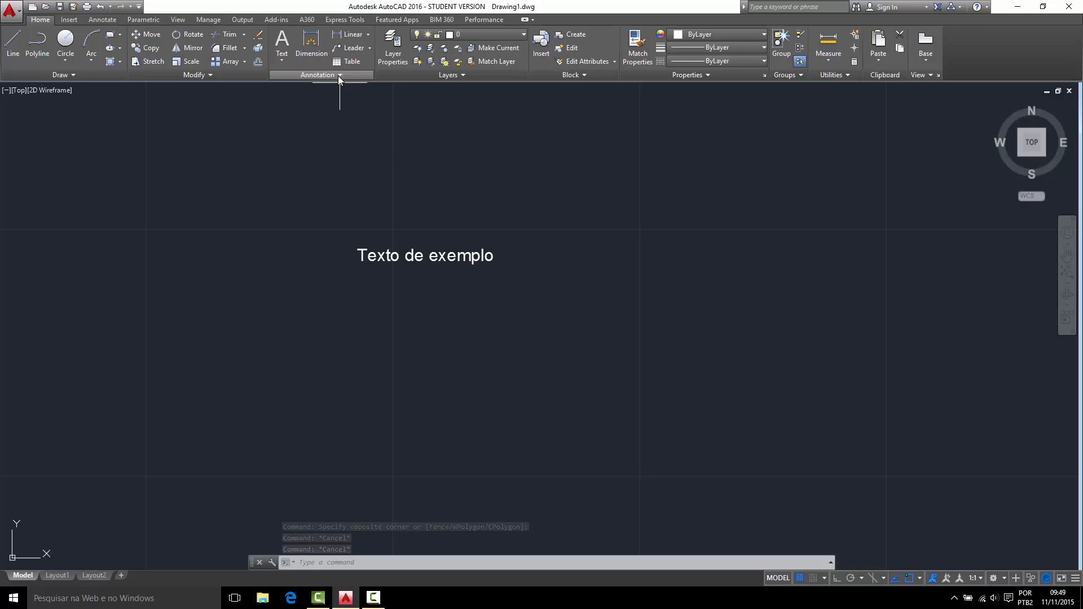
# Open the Text Style dialog through Manage Text Styles and move it up and left
pyautogui.click(338, 75)
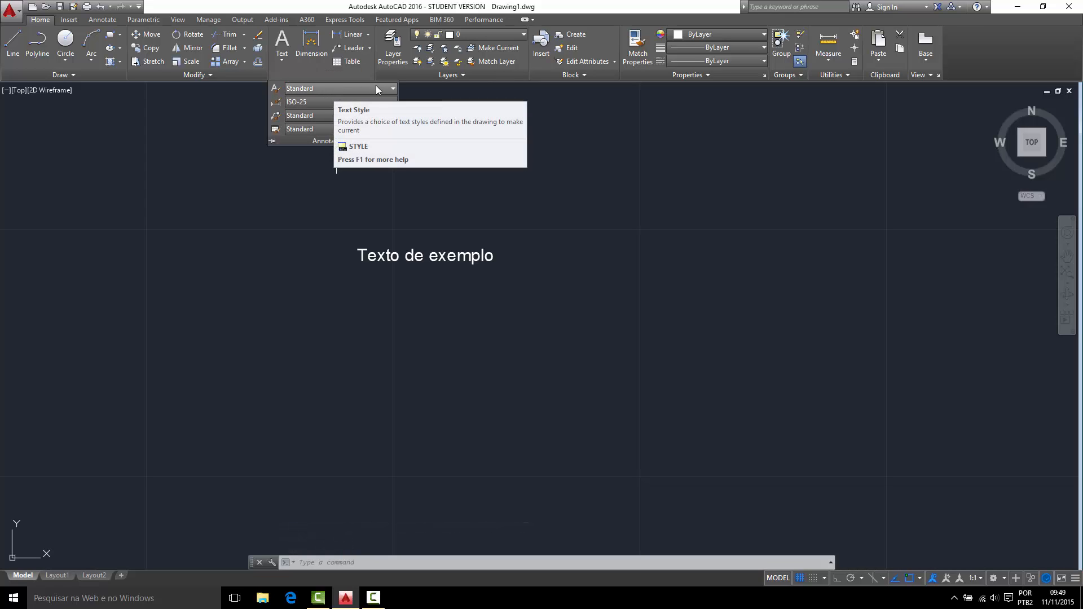
pyautogui.click(391, 88)
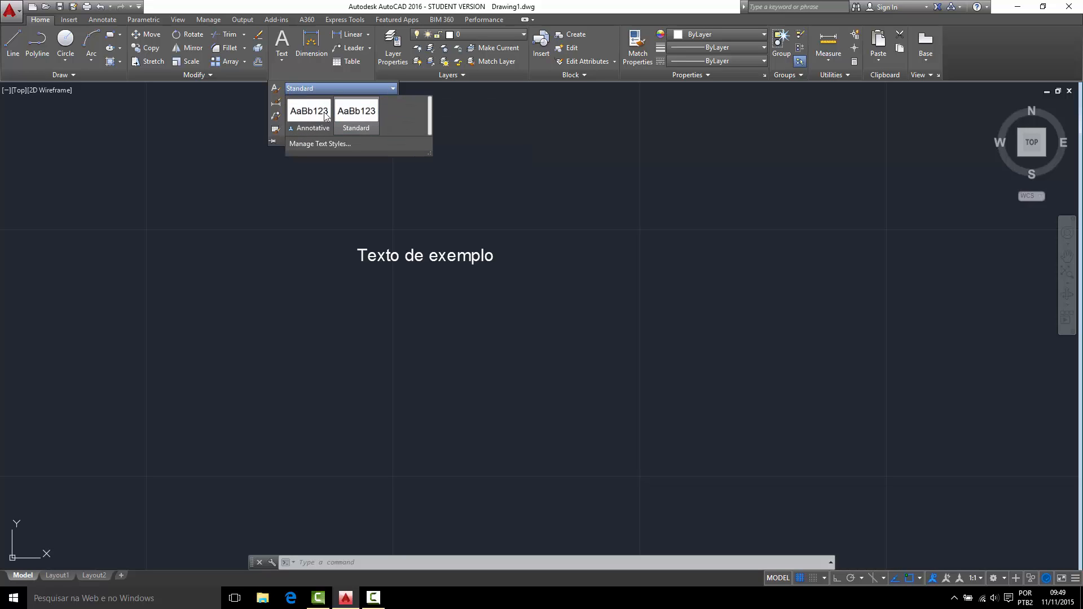
pyautogui.click(355, 144)
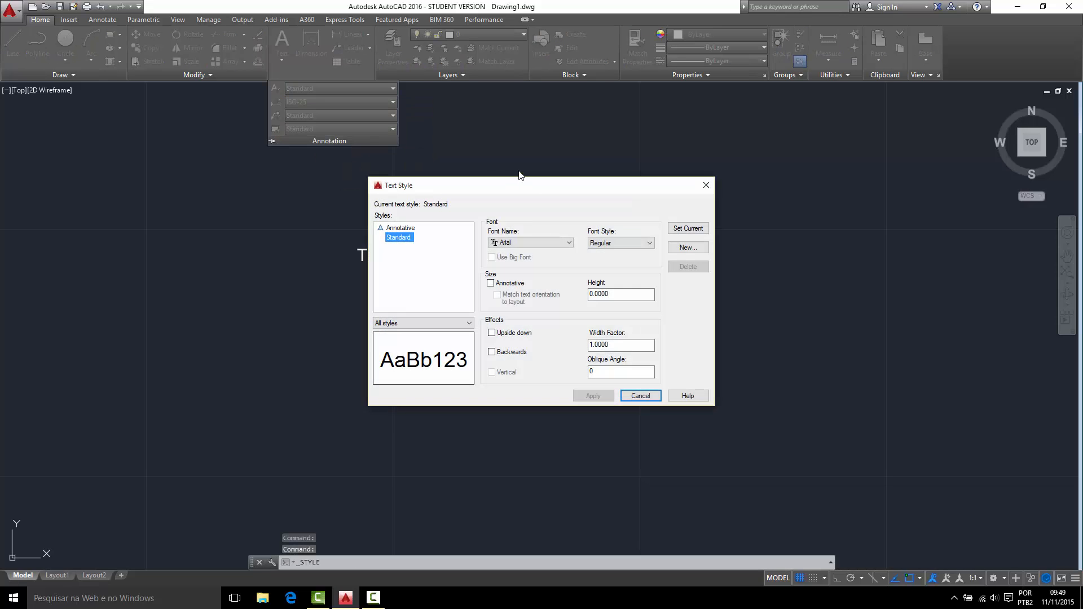
pyautogui.moveTo(536, 189); pyautogui.dragTo(478, 129)
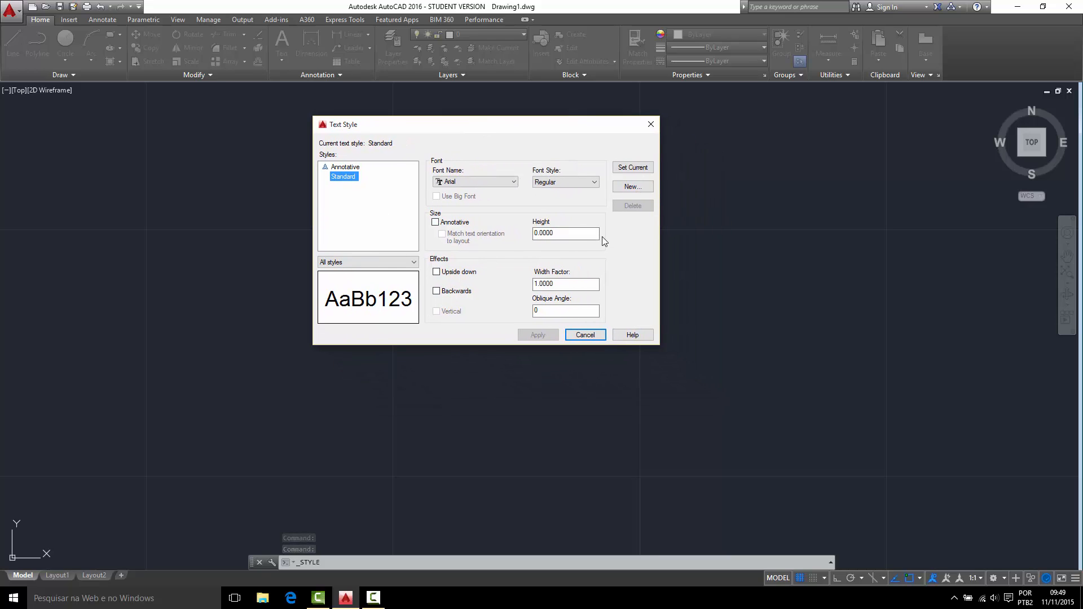
# Create a new text style named Exemplo
pyautogui.click(631, 187)
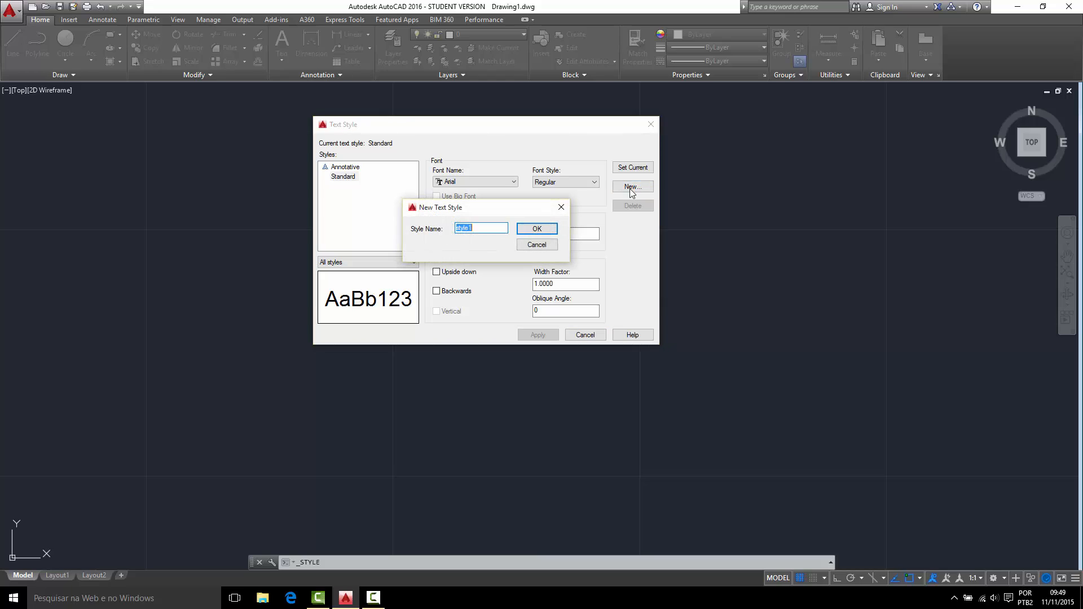
pyautogui.write('Exemplo')
pyautogui.click(543, 229)
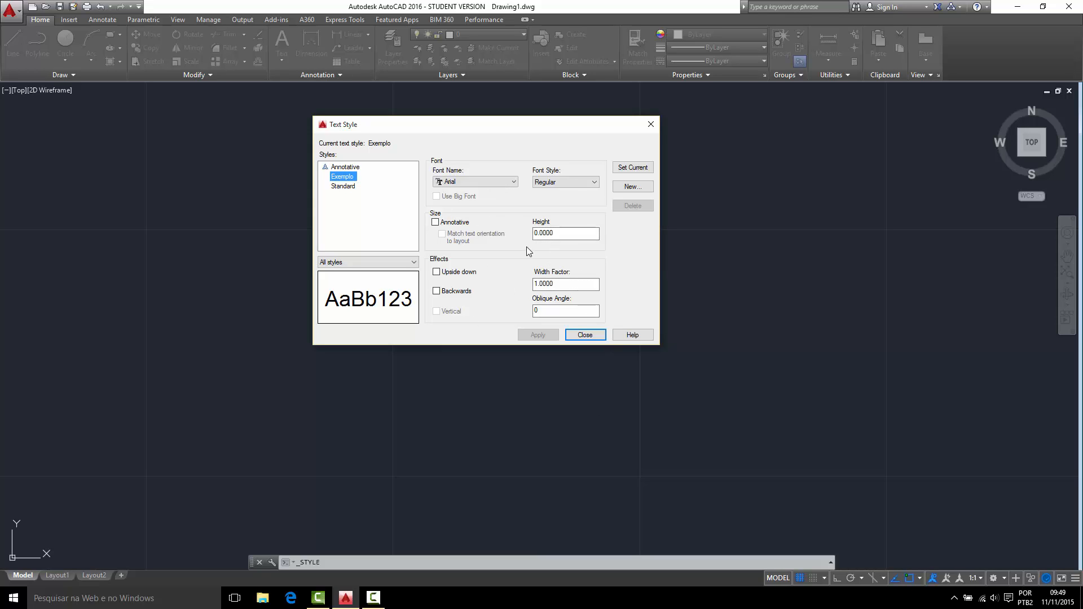
# Set the Exemplo style's font to Broadway after previewing nearby fonts
pyautogui.click(514, 182)
pyautogui.click(514, 183)
pyautogui.click(517, 183)
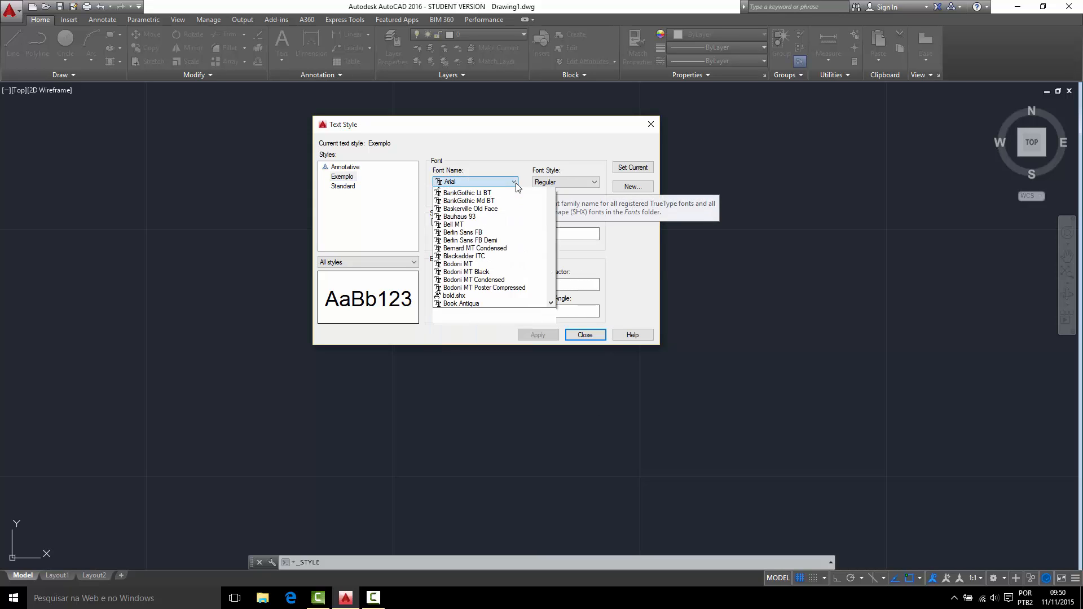
pyautogui.click(492, 270)
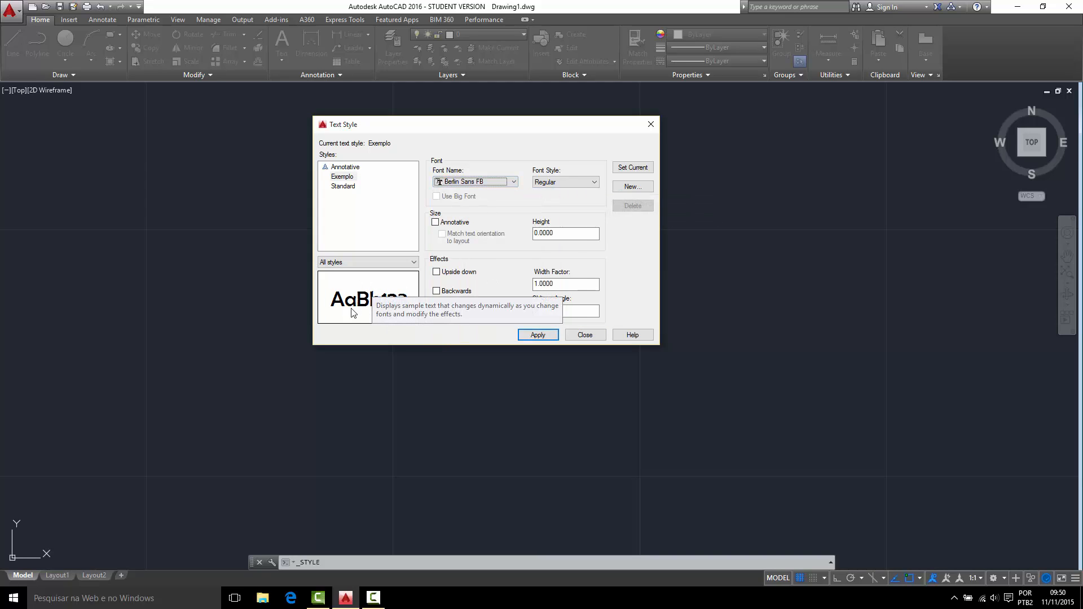
pyautogui.press('Down')
pyautogui.press('Down')
pyautogui.press('Down')
pyautogui.press('Down')
pyautogui.press('Down')
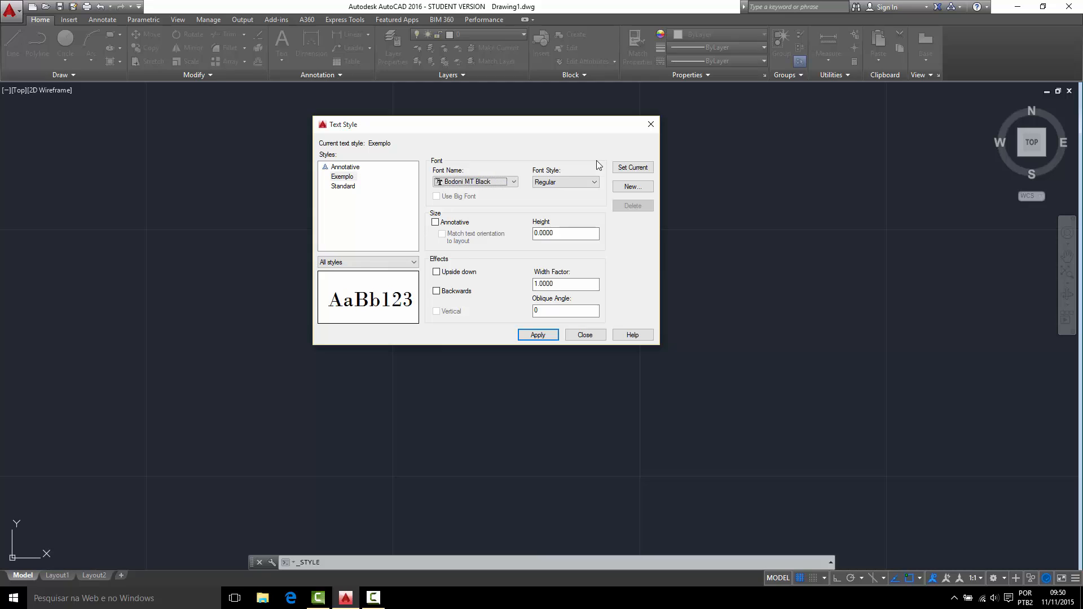
pyautogui.press('Down')
pyautogui.press('Down')
pyautogui.press('Down')
pyautogui.press('Down')
pyautogui.press('Down')
pyautogui.press('Down')
pyautogui.press('Down')
pyautogui.press('Down')
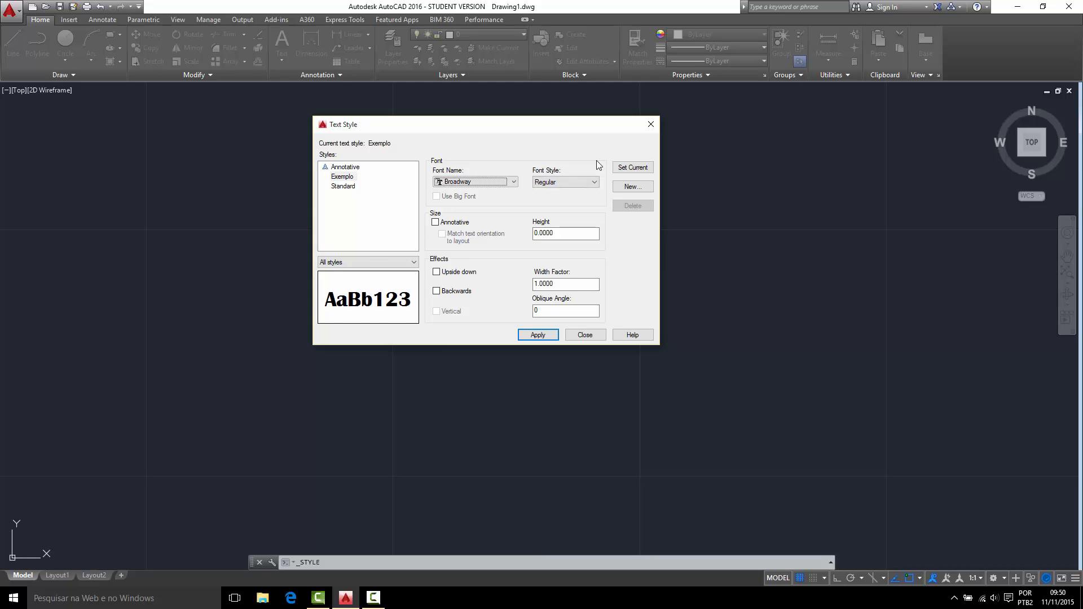
pyautogui.press('Down')
pyautogui.press('Up')
pyautogui.press('Down')
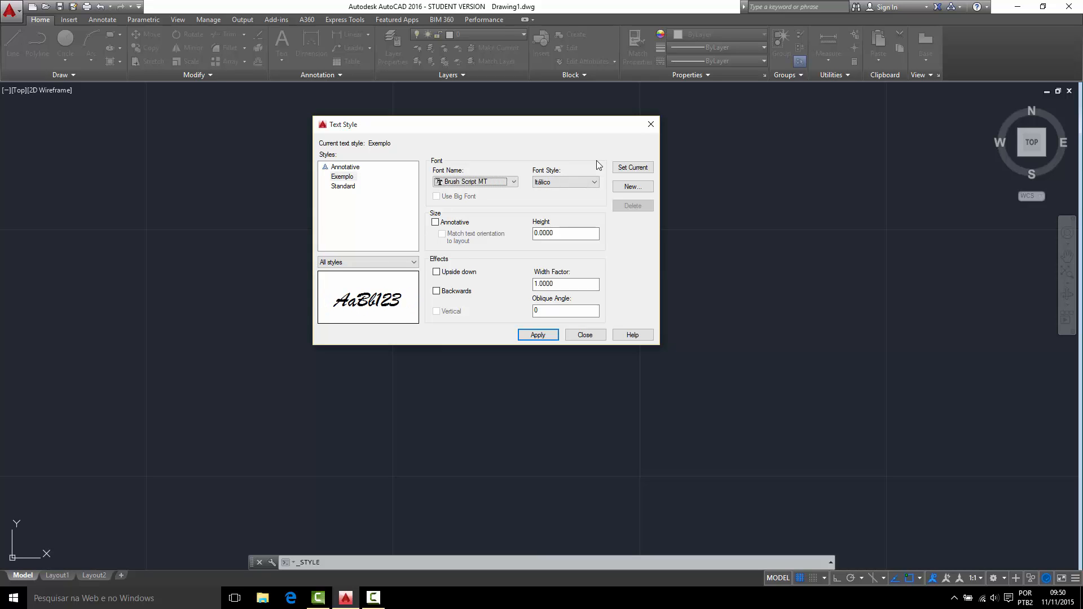
pyautogui.press('Up')
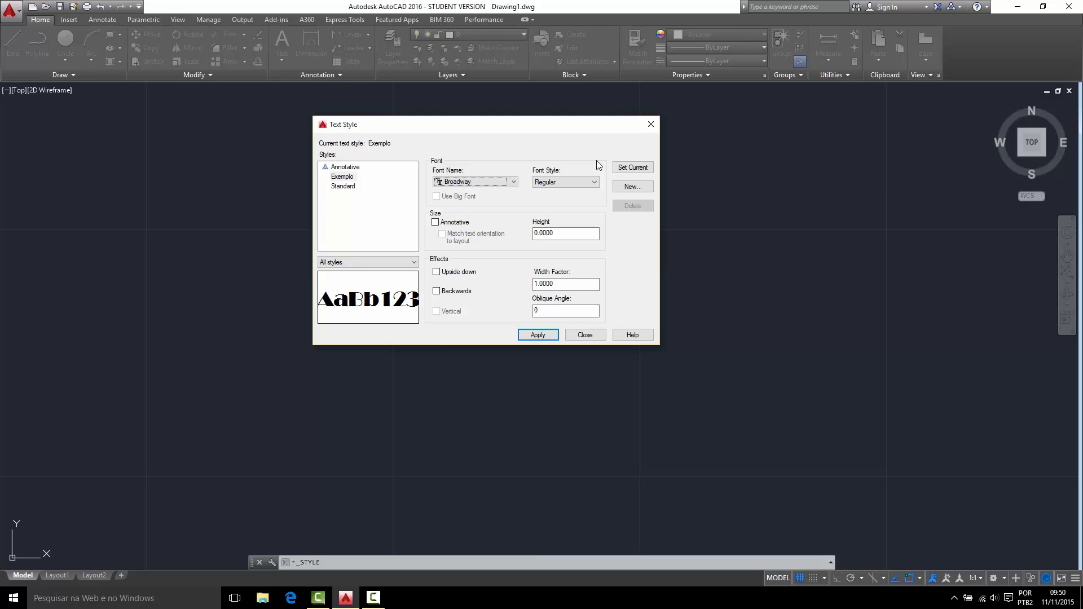
pyautogui.press('Tab')
# Give Exemplo height 5 and width factor 1 after trying widths 10 and 5
pyautogui.click(564, 233)
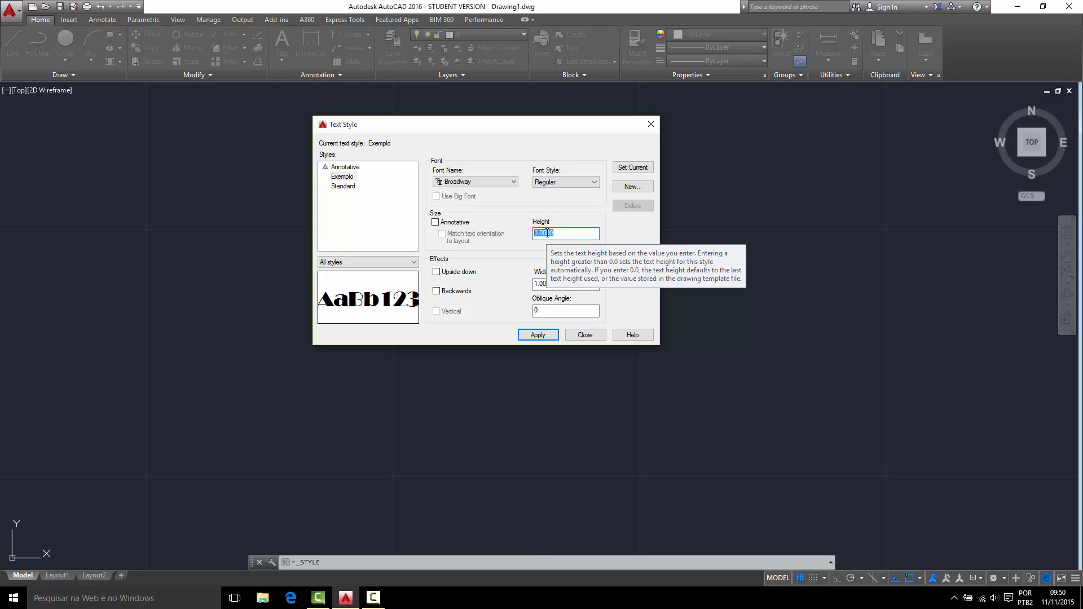
pyautogui.write('5')
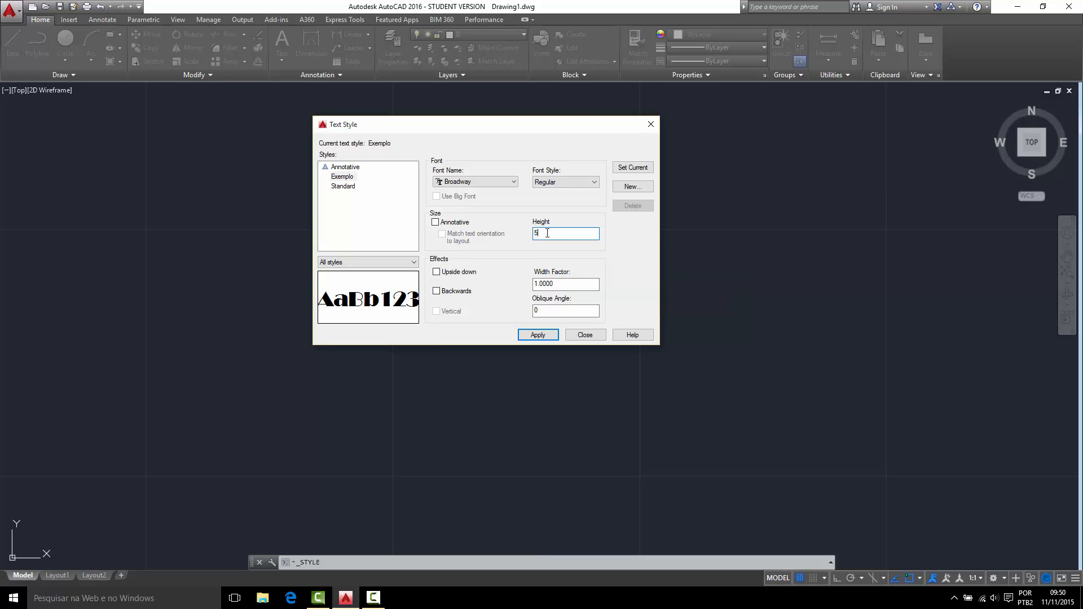
pyautogui.click(559, 284)
pyautogui.write('10')
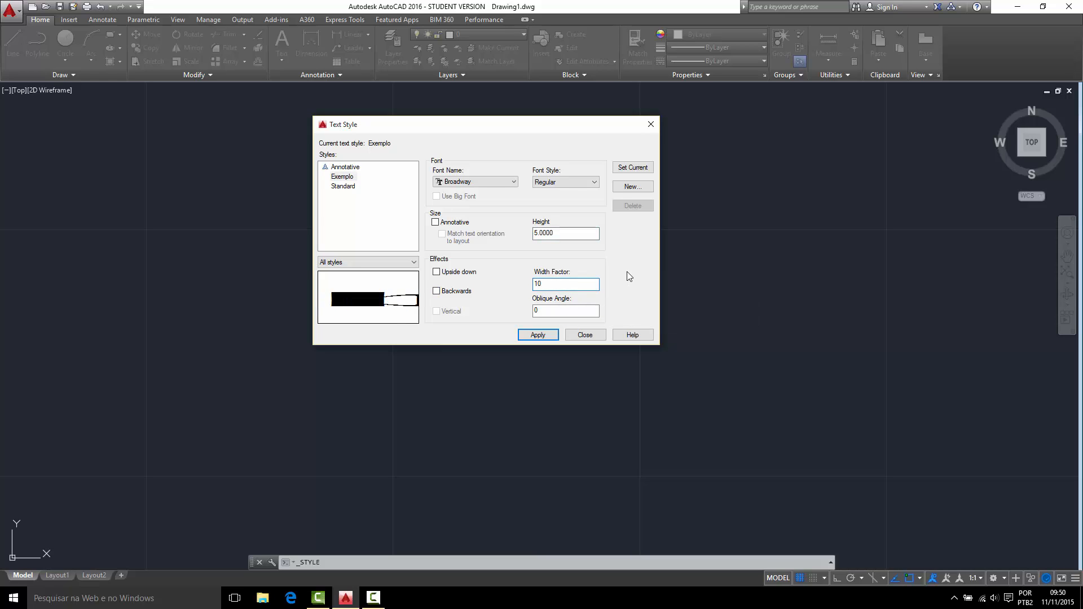
pyautogui.press('BackSpace')
pyautogui.press('BackSpace')
pyautogui.write('5')
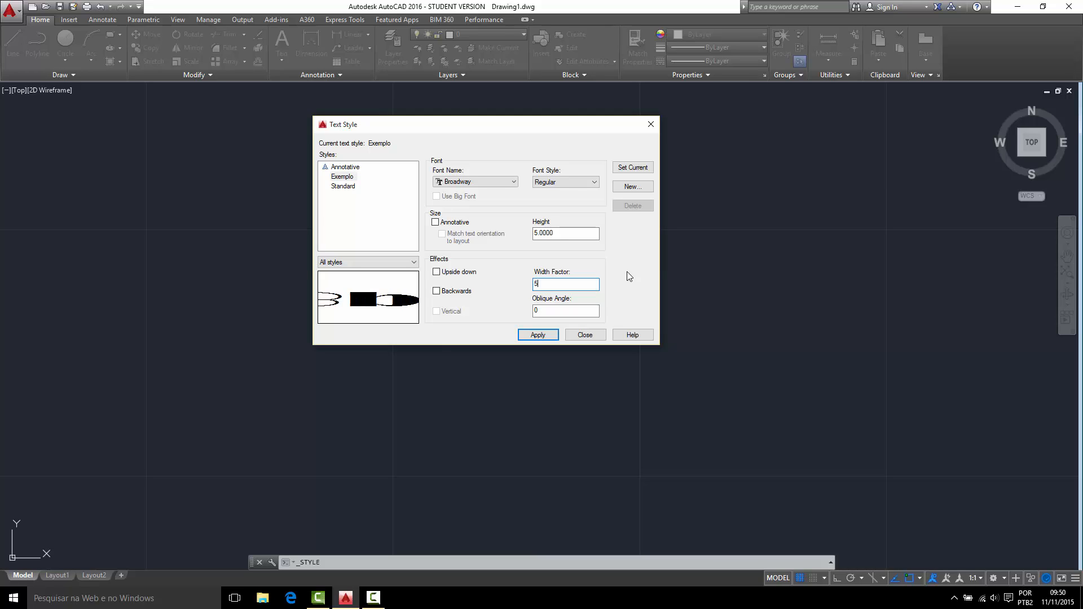
pyautogui.press('BackSpace')
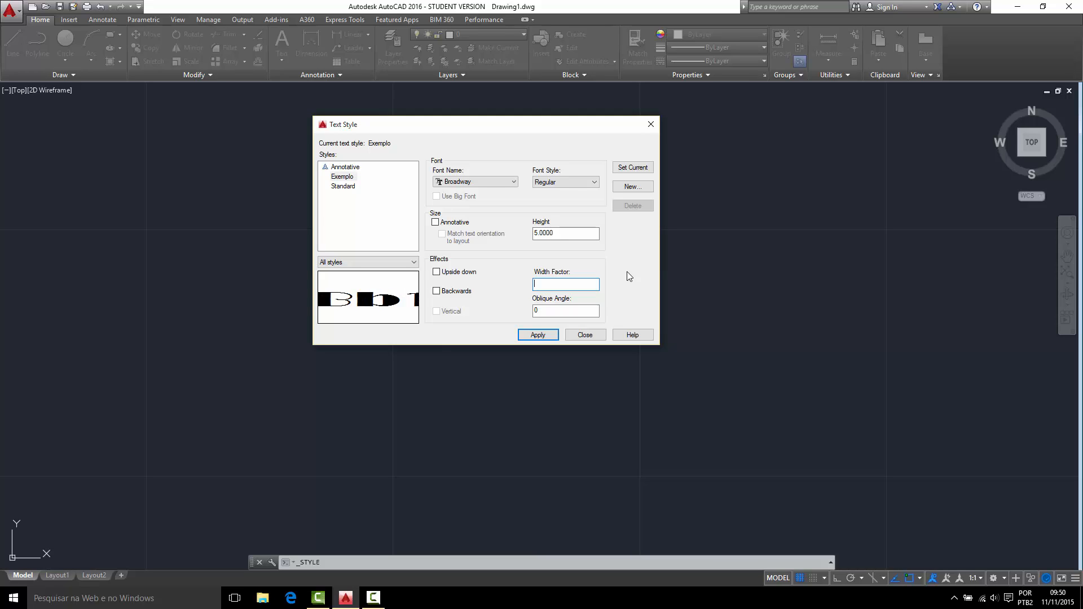
pyautogui.write('1')
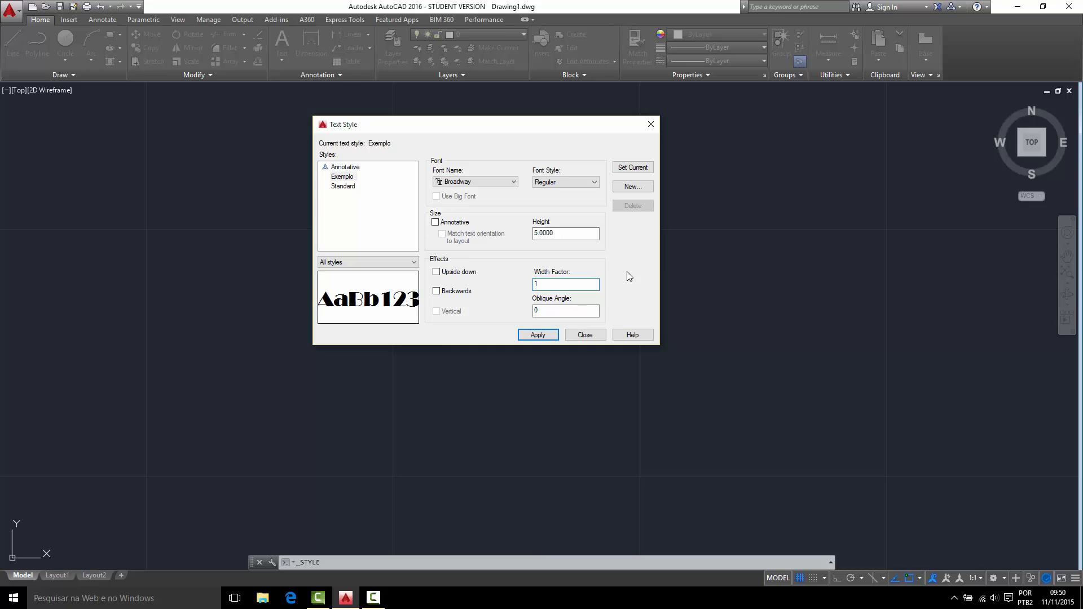
# Try an oblique angle of 60, then clear it back to 0
pyautogui.click(594, 310)
pyautogui.write('4')
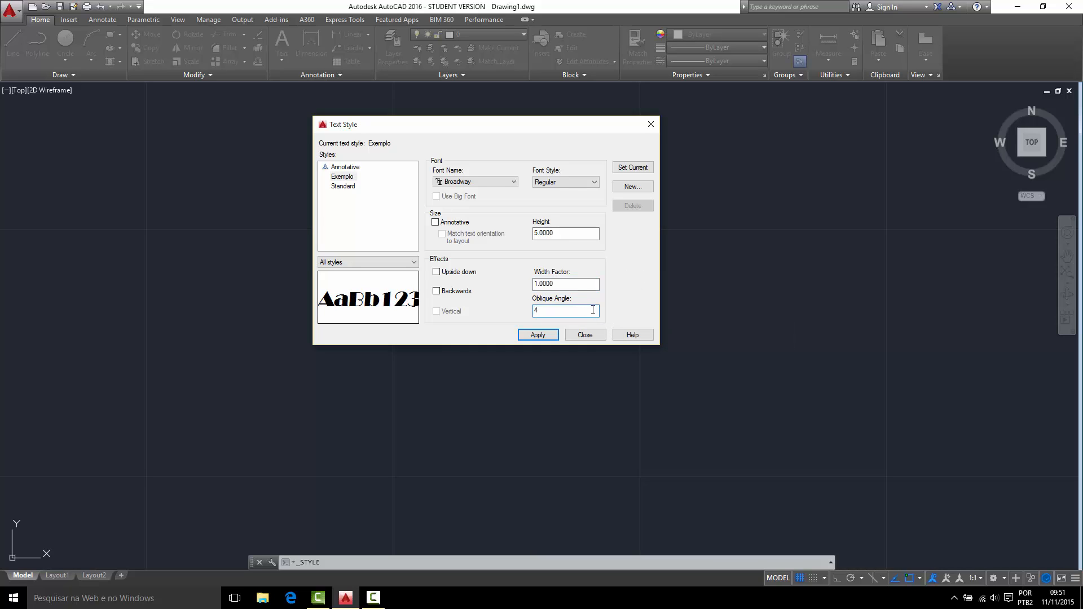
pyautogui.write('60')
pyautogui.press('BackSpace')
pyautogui.write('0')
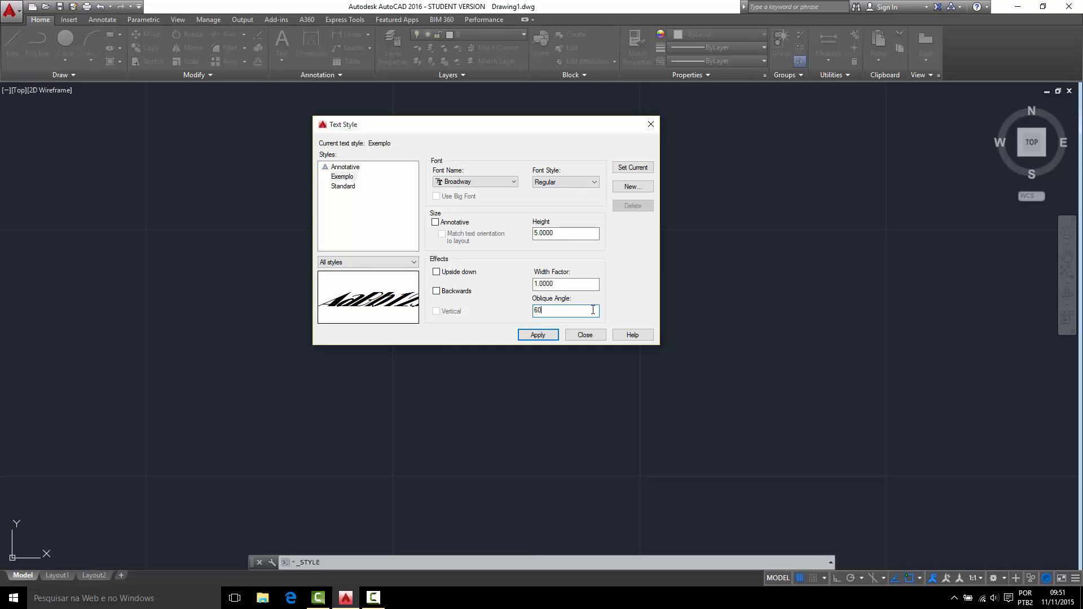
pyautogui.press('BackSpace')
pyautogui.press('BackSpace')
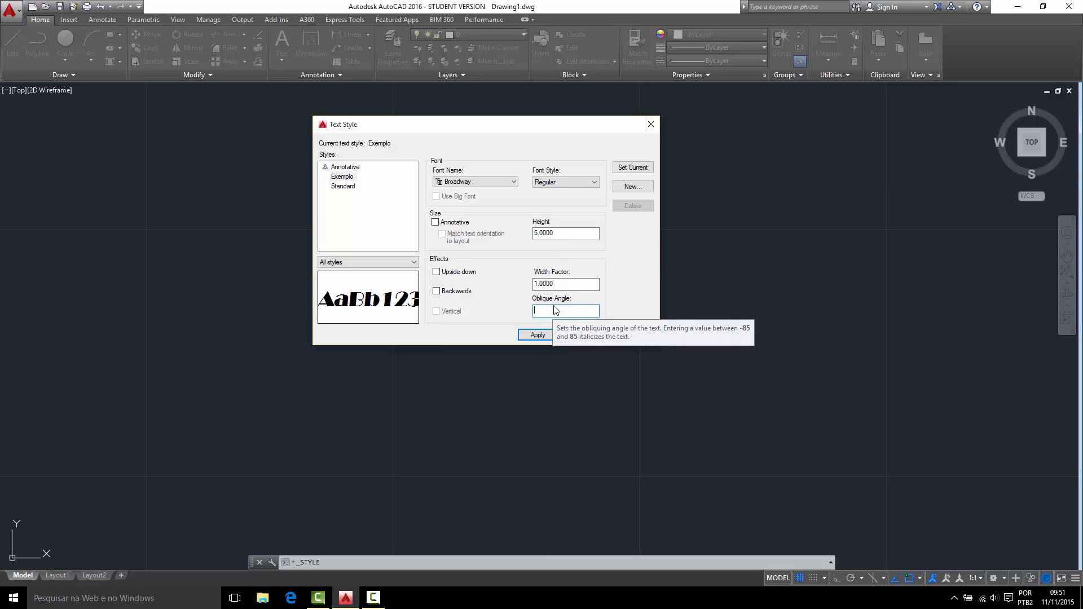
# Preview the Upside down and Backwards effects, leaving both turned off
pyautogui.click(562, 286)
pyautogui.click(437, 273)
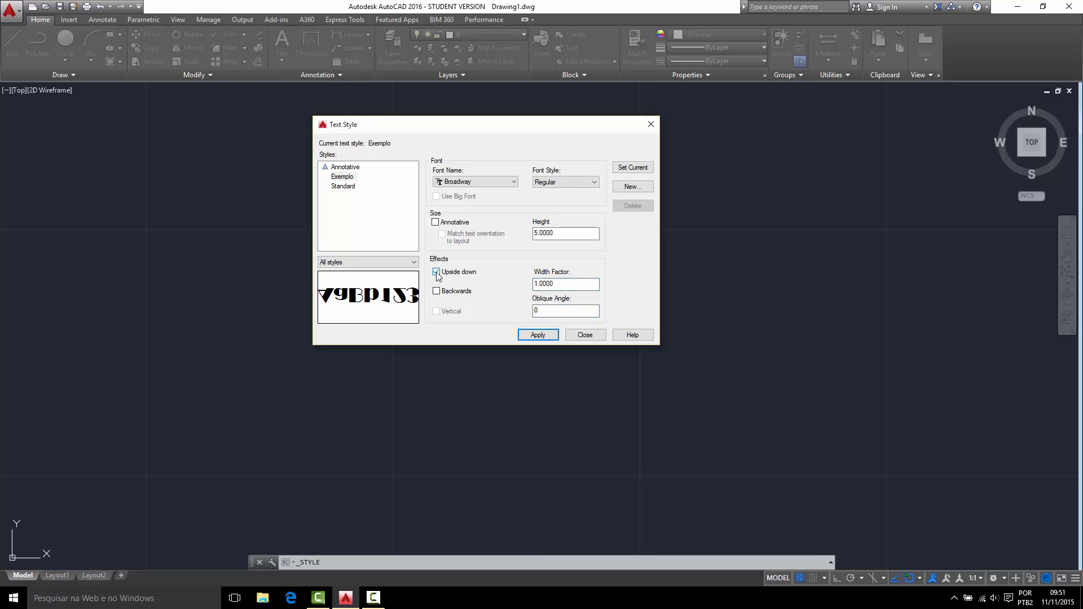
pyautogui.click(437, 273)
pyautogui.click(437, 273)
pyautogui.click(438, 273)
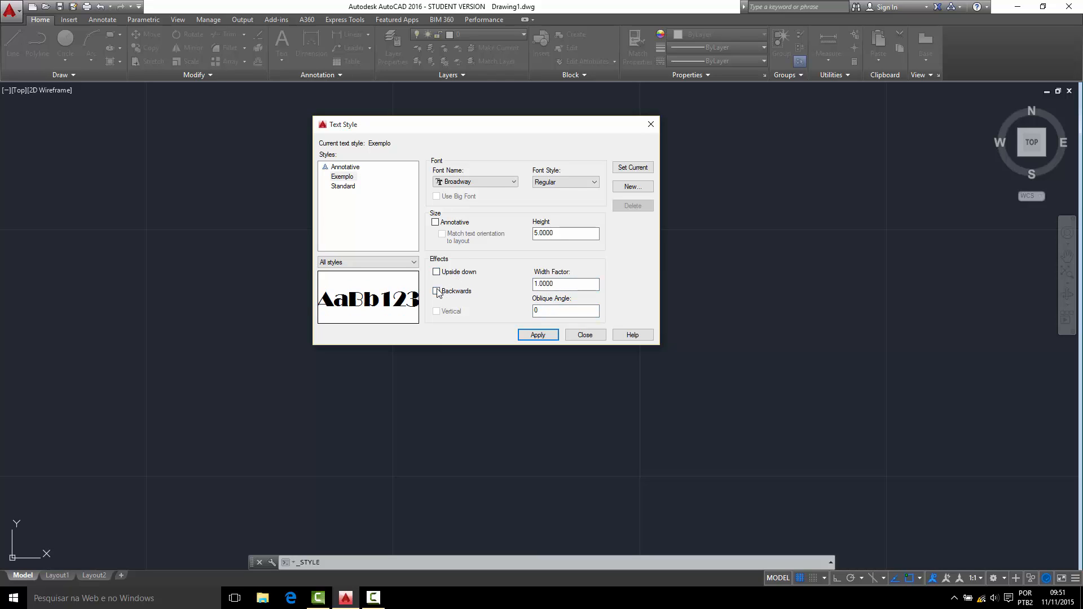
pyautogui.click(438, 291)
pyautogui.click(437, 291)
pyautogui.click(438, 292)
pyautogui.click(437, 291)
# Make Exemplo the current text style, save its changes, and close the dialog
pyautogui.click(345, 177)
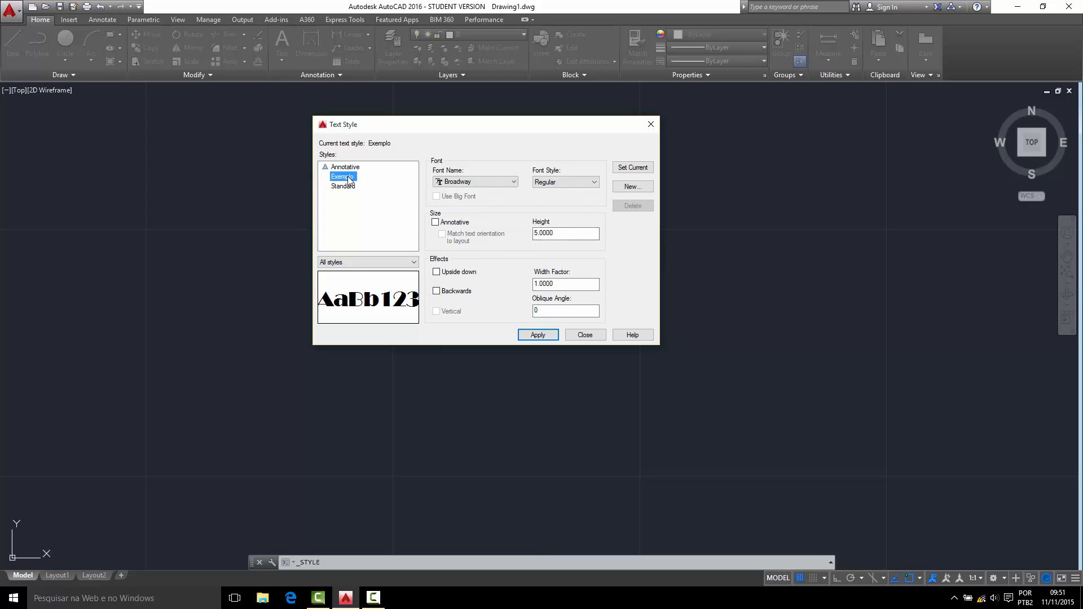
pyautogui.click(641, 170)
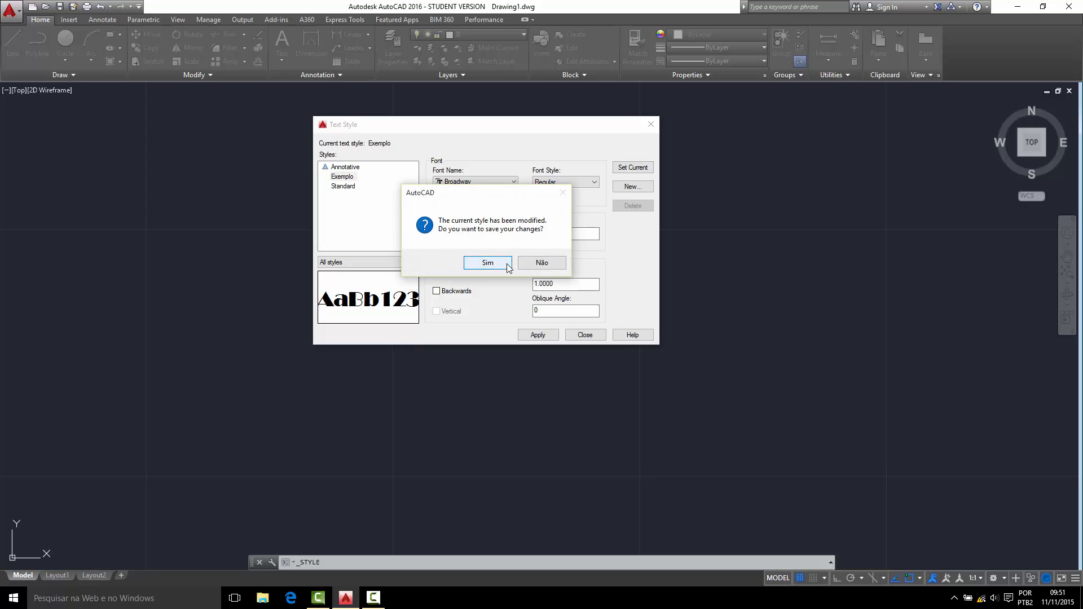
pyautogui.click(488, 263)
pyautogui.click(345, 177)
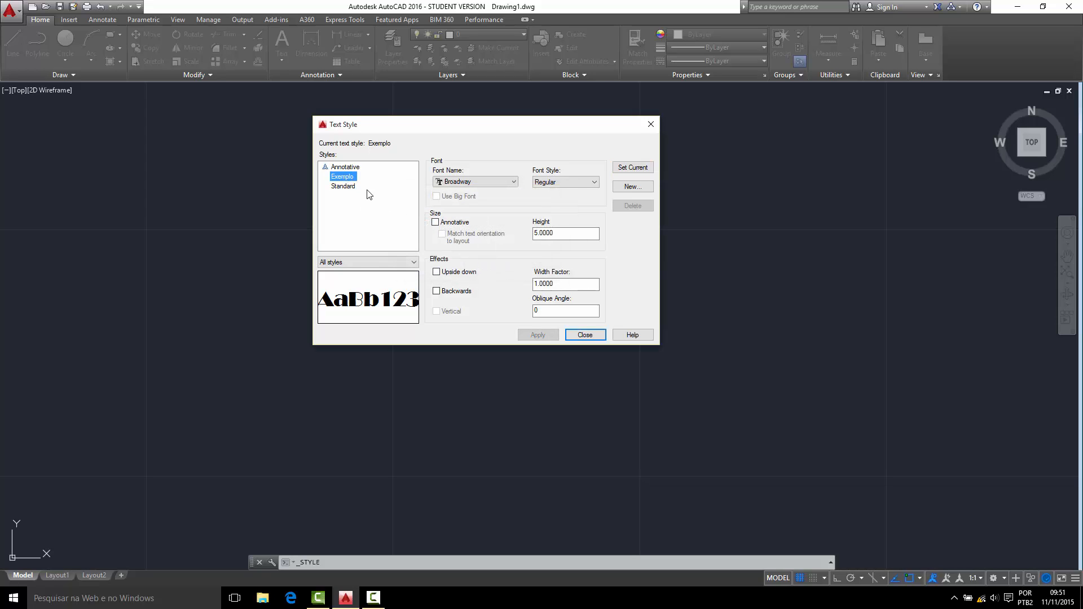
pyautogui.click(585, 335)
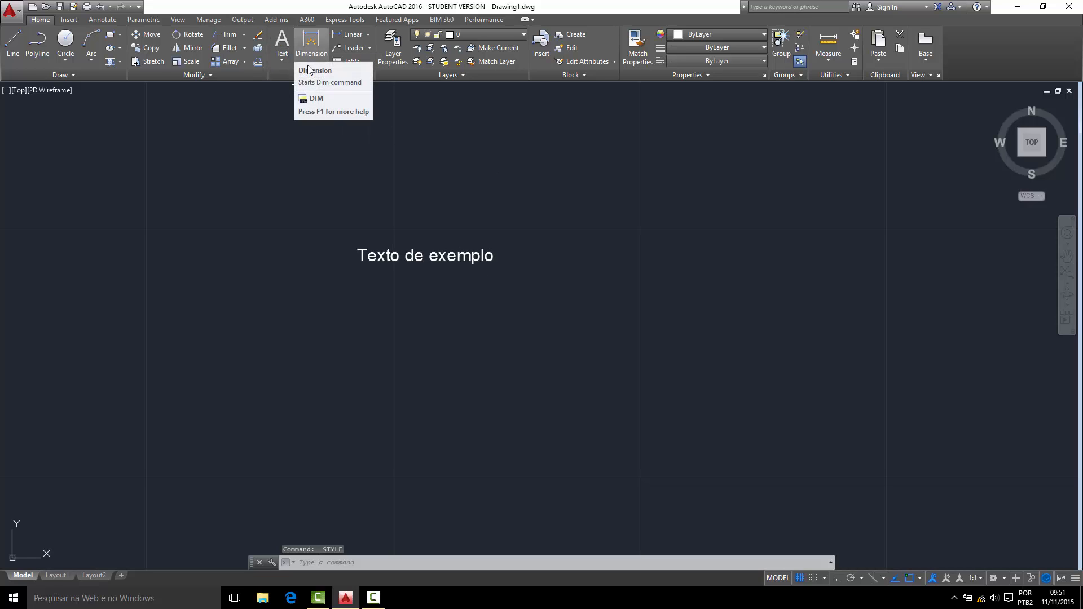
# Create a multiline text box below 'Texto de exemplo' and enter 'Exemplo 2' in the Broadway Exemplo style
pyautogui.click(283, 58)
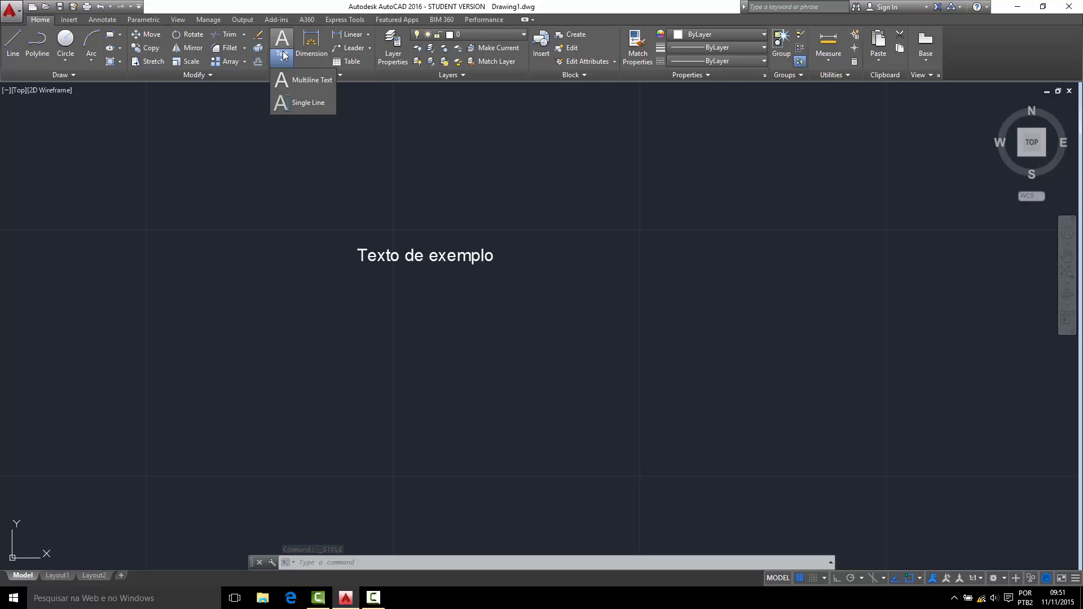
pyautogui.click(284, 55)
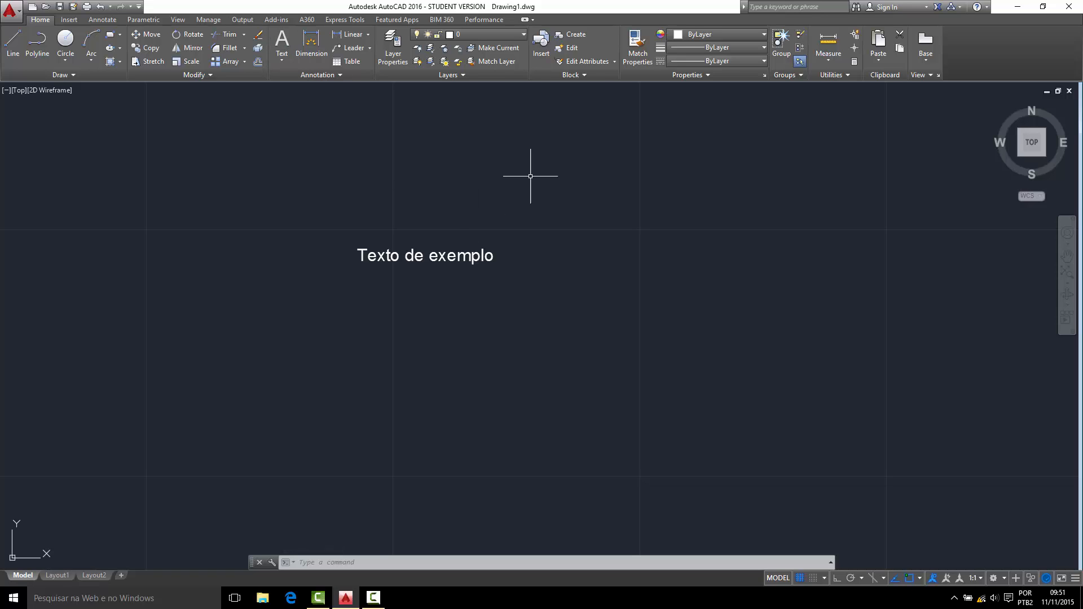
pyautogui.click(282, 42)
pyautogui.click(328, 299)
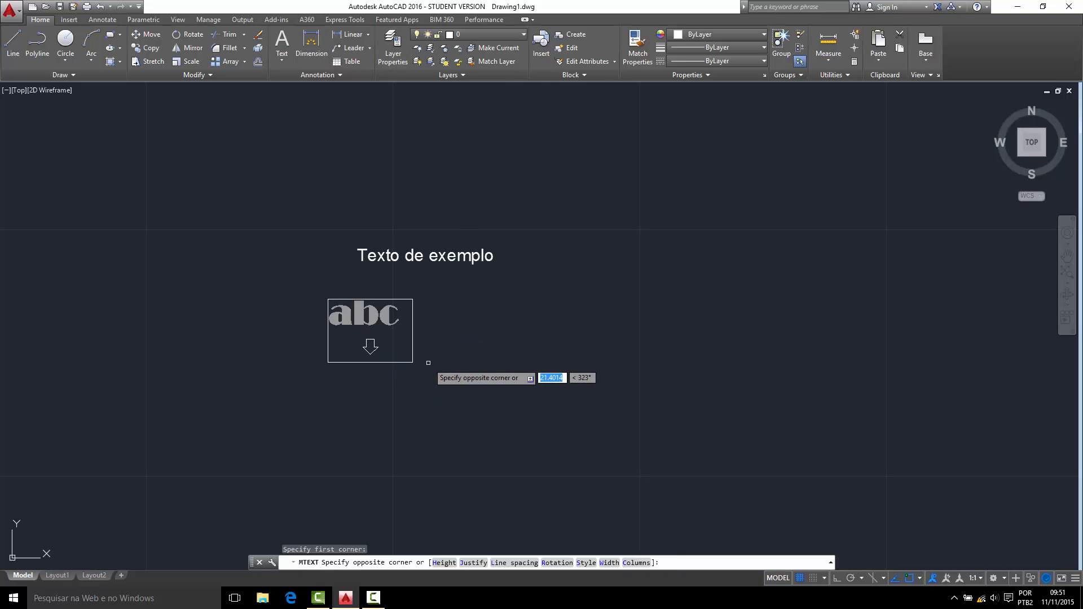
pyautogui.click(529, 361)
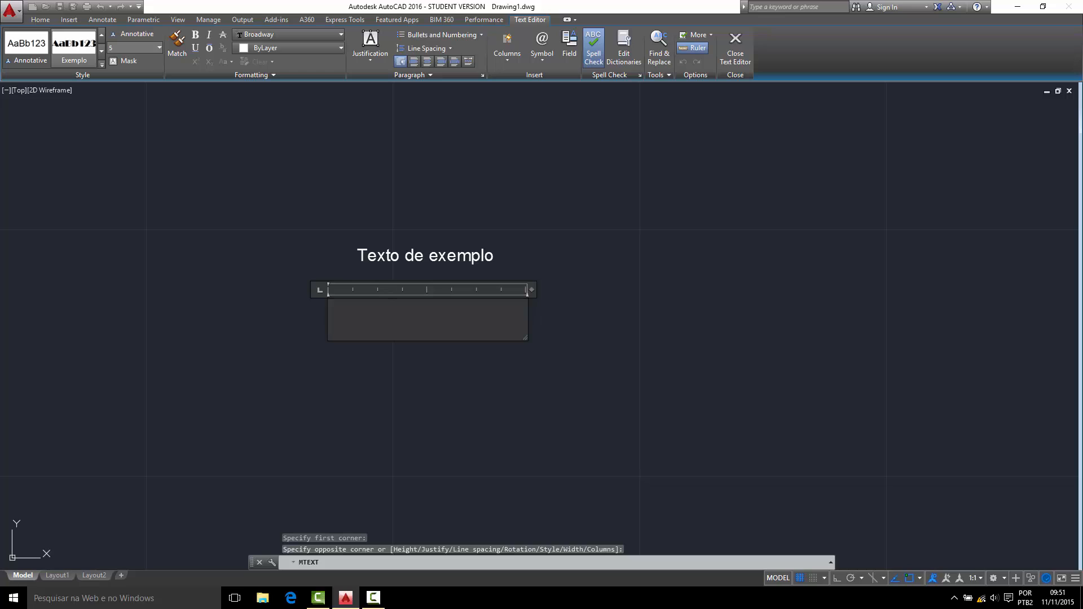
pyautogui.write('Exe')
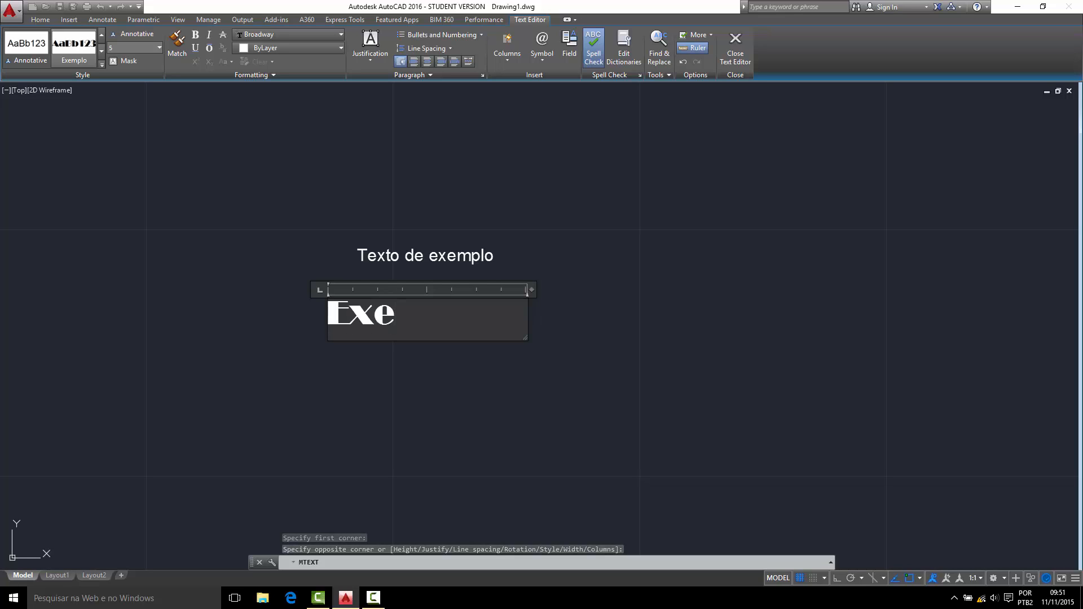
pyautogui.write('mplo 2')
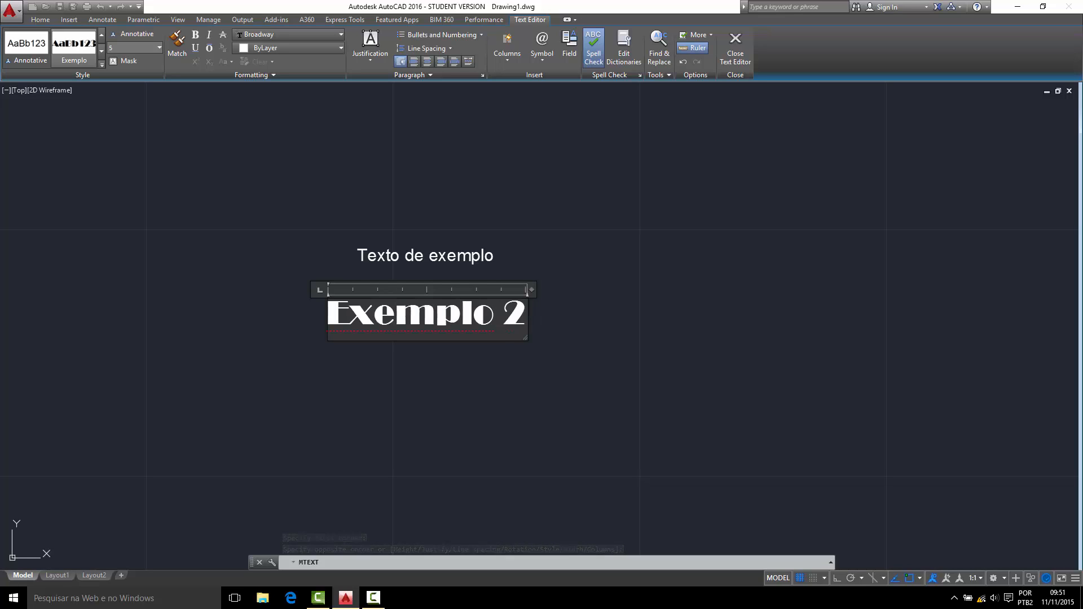
pyautogui.click(530, 362)
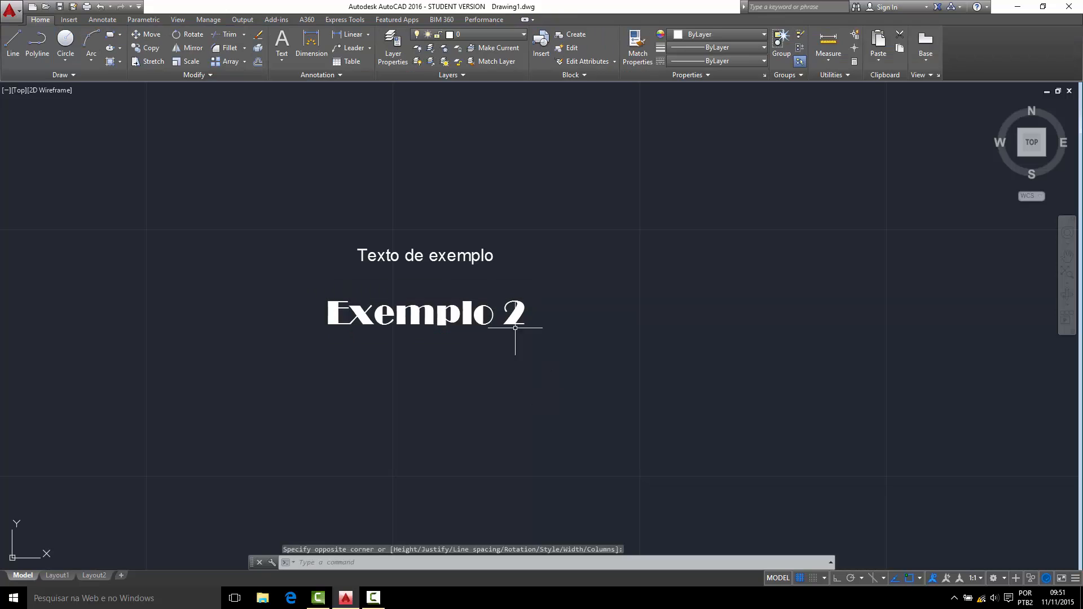
# Move 'Exemplo 2' up and to the right by its grip, then check it in the text editor
pyautogui.click(480, 315)
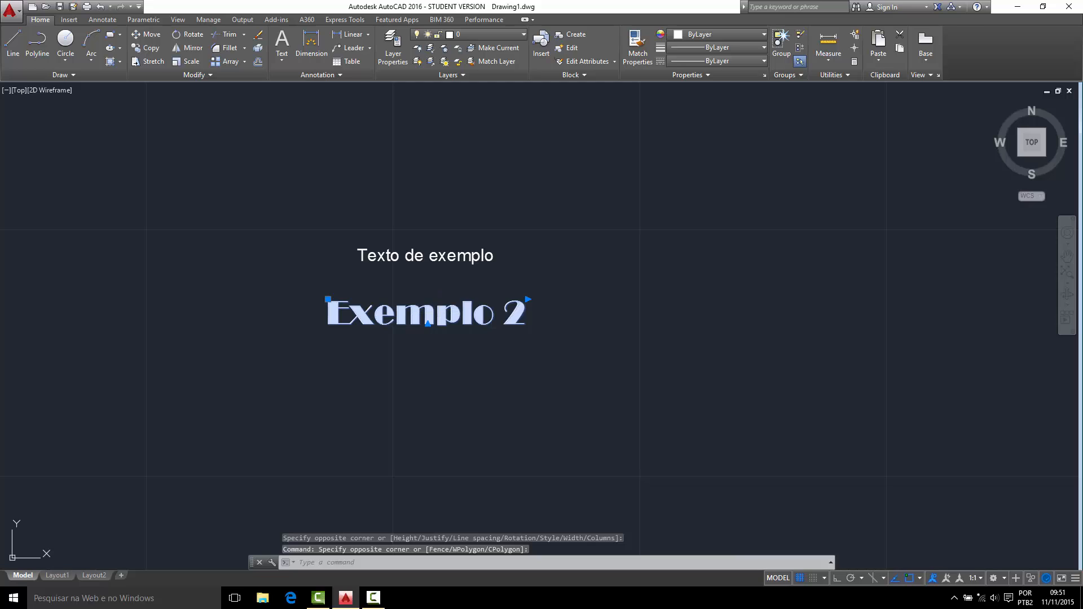
pyautogui.click(440, 313)
pyautogui.doubleClick(440, 313)
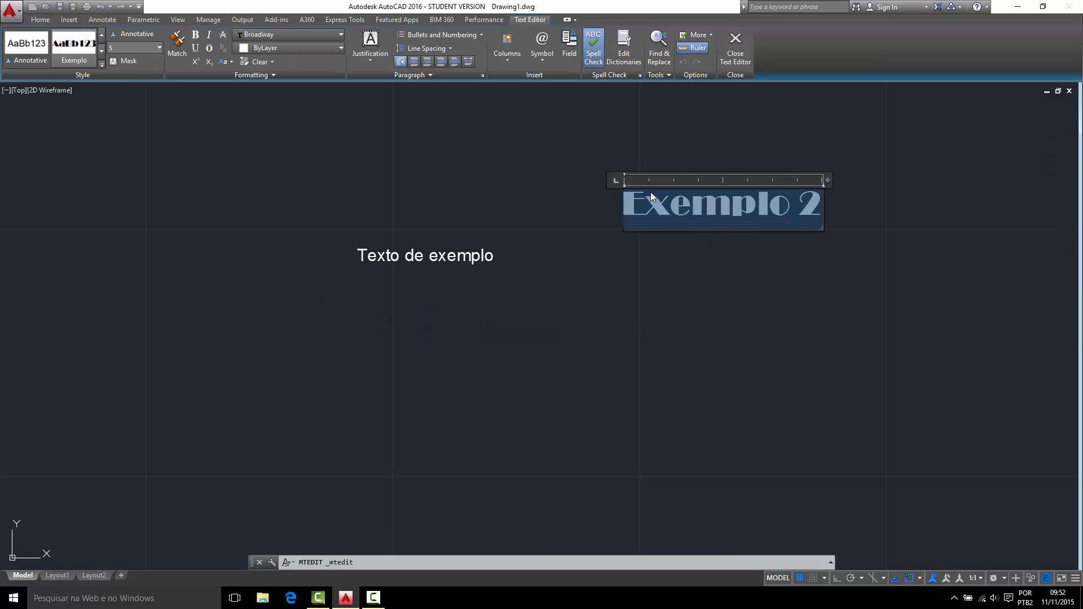
pyautogui.click(82, 51)
pyautogui.click(862, 322)
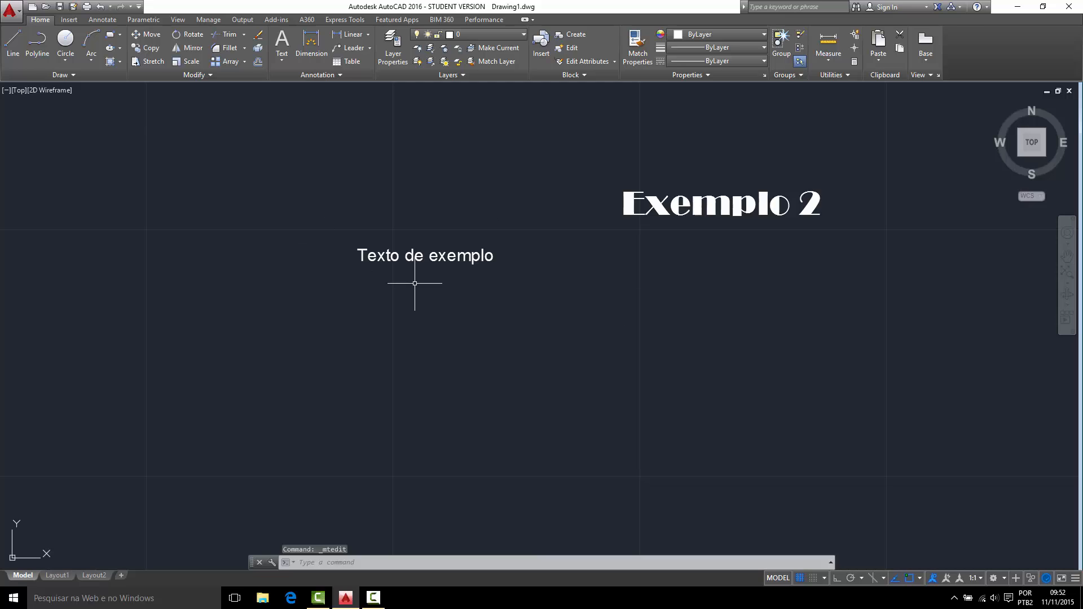
pyautogui.click(282, 57)
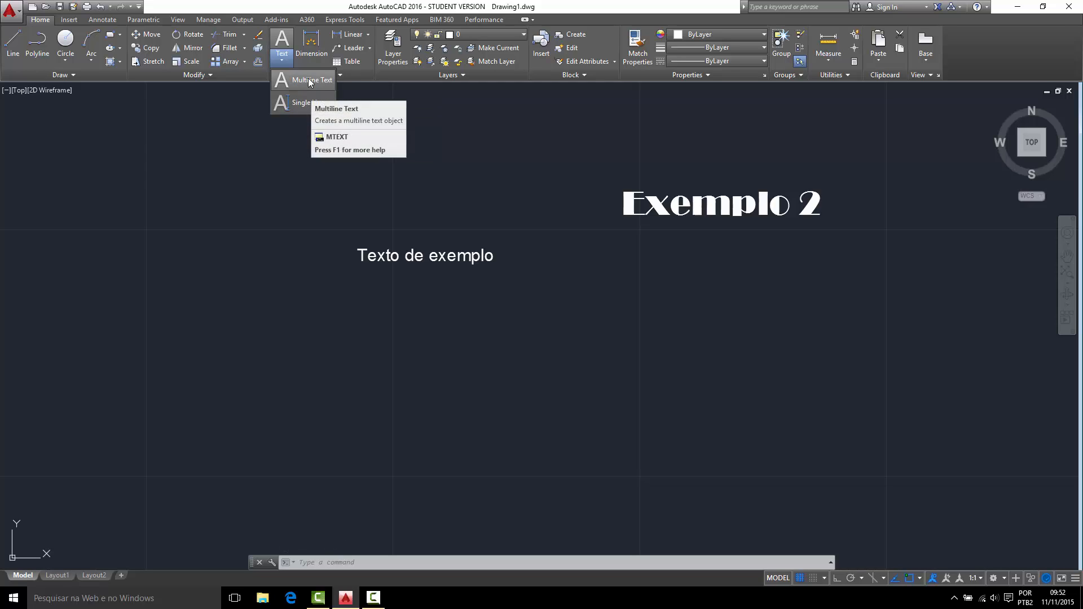
# Create a multiline text with three lines: 'Meu nome é', 'Francisco', 'Machado'
pyautogui.click(450, 260)
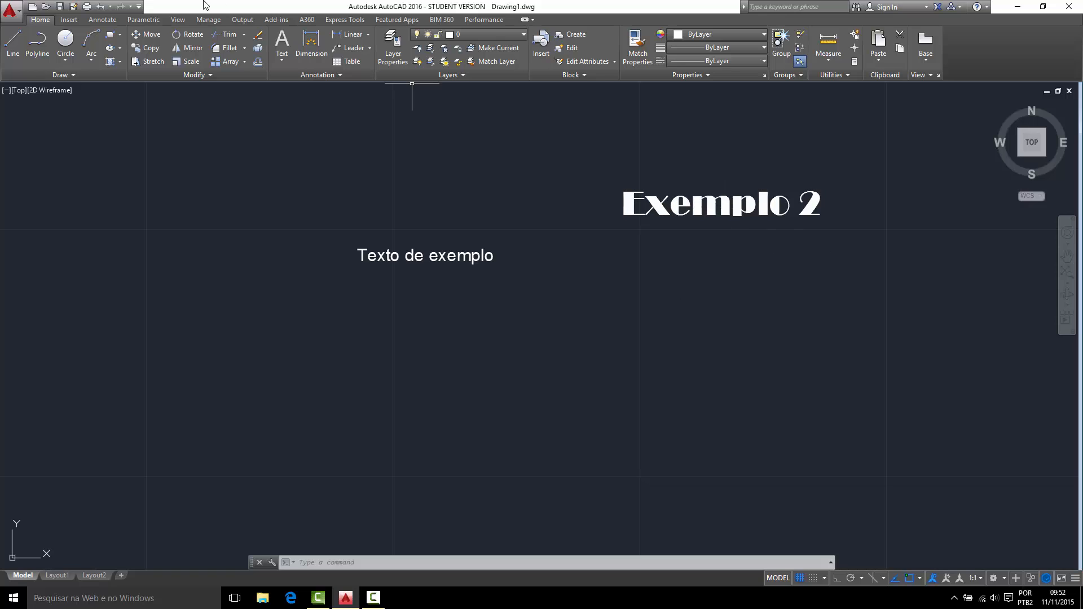
pyautogui.click(282, 44)
pyautogui.moveTo(515, 341); pyautogui.dragTo(266, 264, button='middle')
pyautogui.click(346, 195)
pyautogui.click(783, 423)
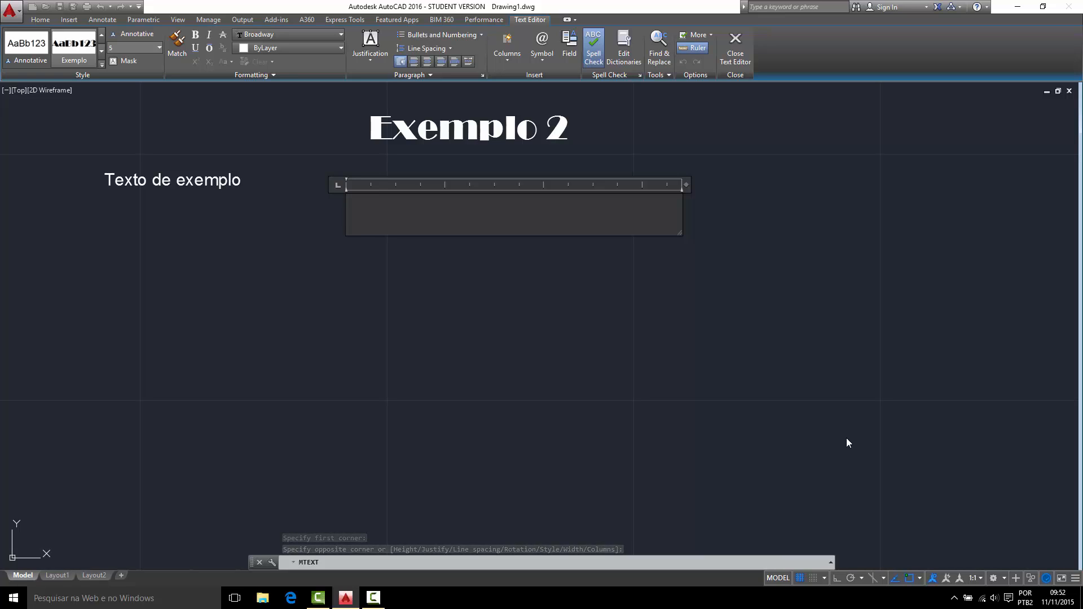
pyautogui.write('Meu')
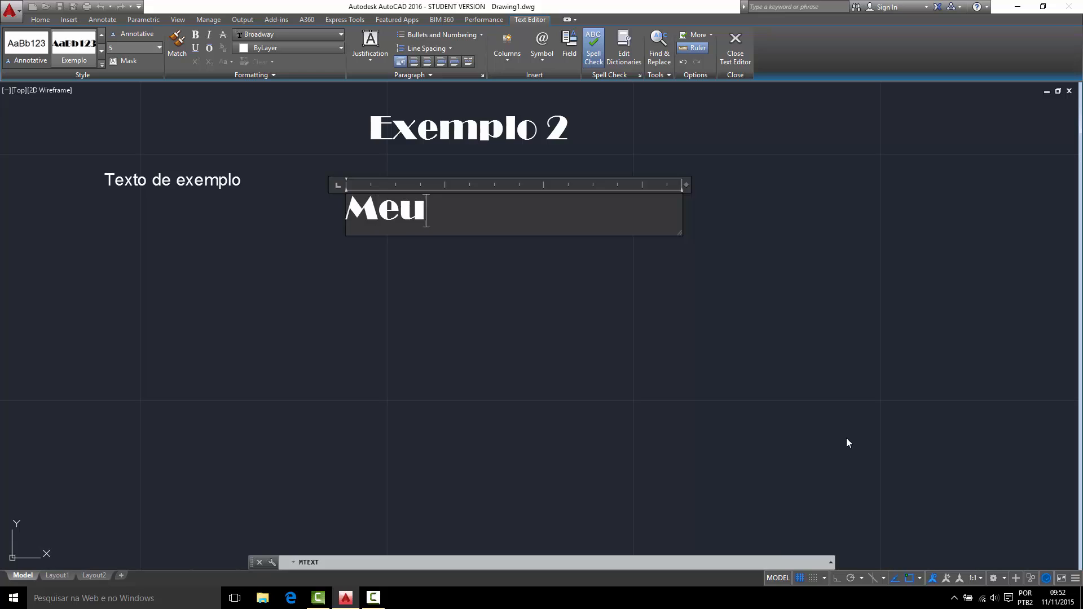
pyautogui.write(' nome ')
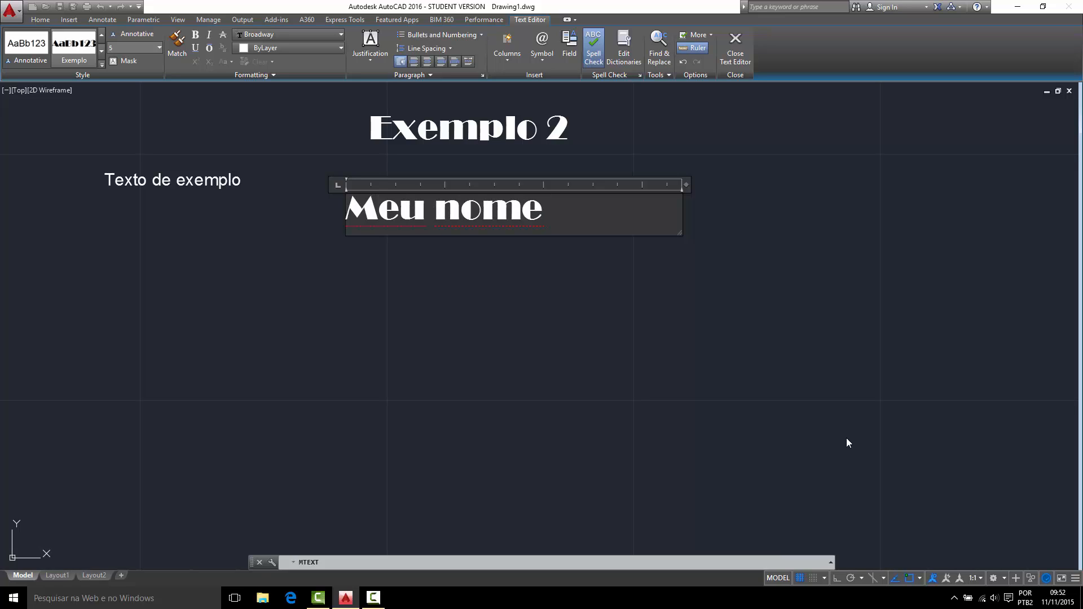
pyautogui.write('é')
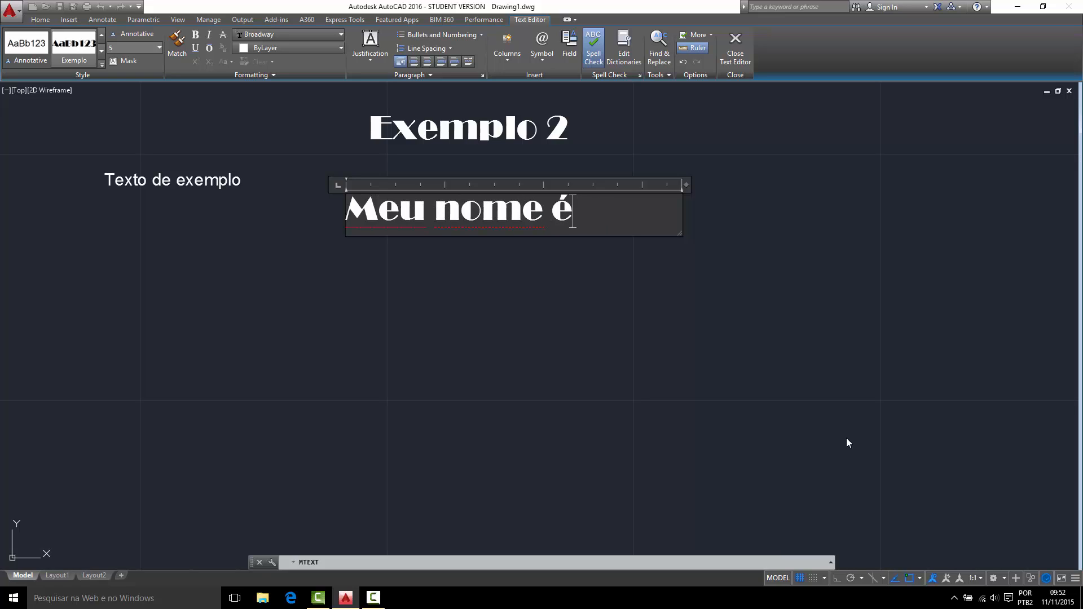
pyautogui.press('Return')
pyautogui.write('Francisco')
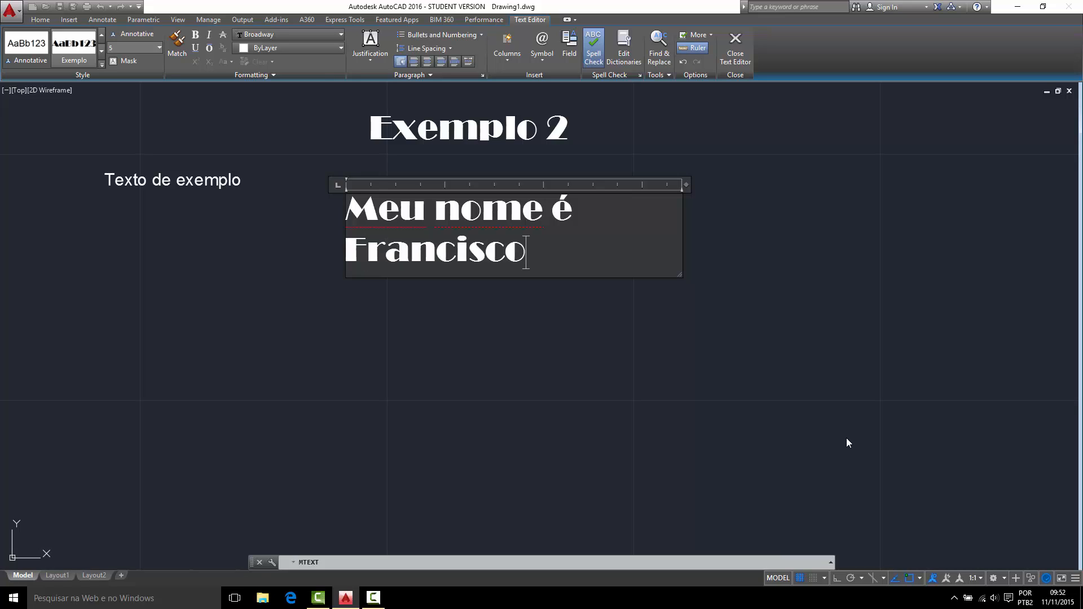
pyautogui.press('Return')
pyautogui.write('Machado')
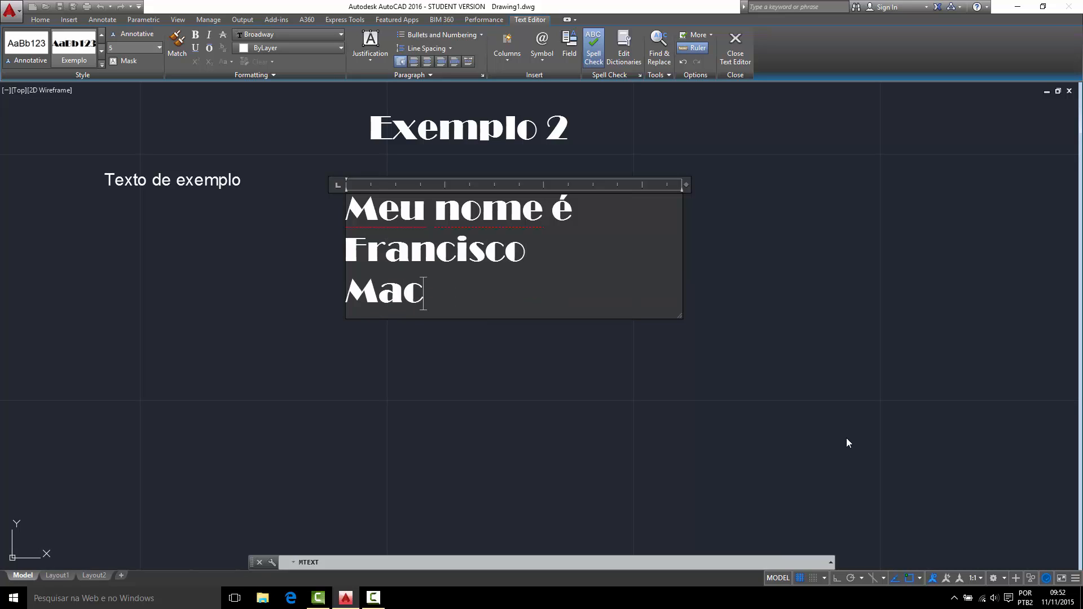
pyautogui.click(733, 389)
# Move the three-line text by its corner grip to sit below and left of 'Exemplo 2'
pyautogui.click(576, 341)
pyautogui.click(355, 234)
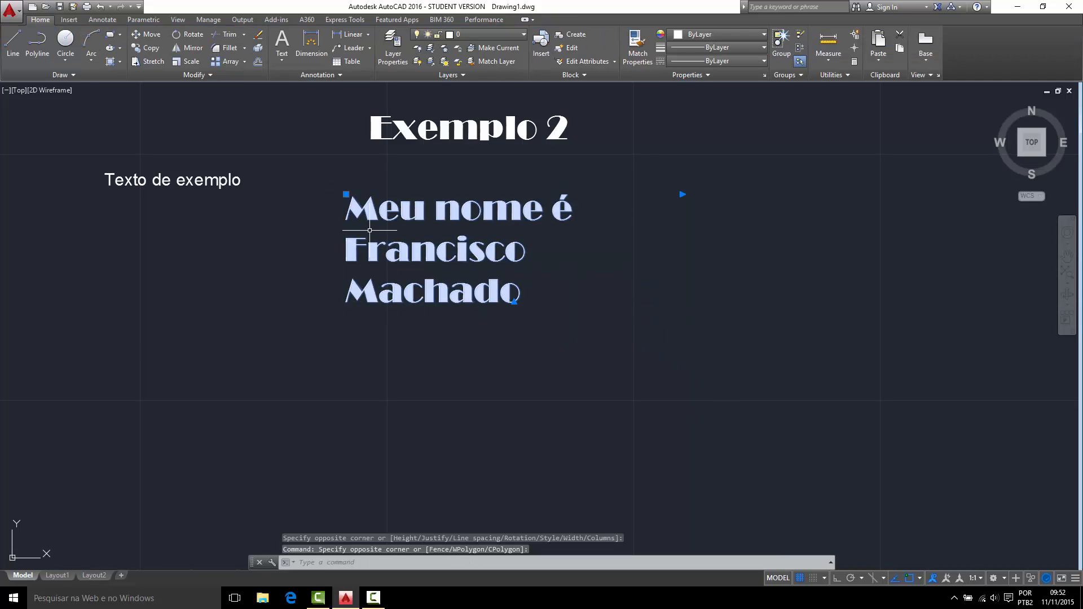
pyautogui.click(346, 194)
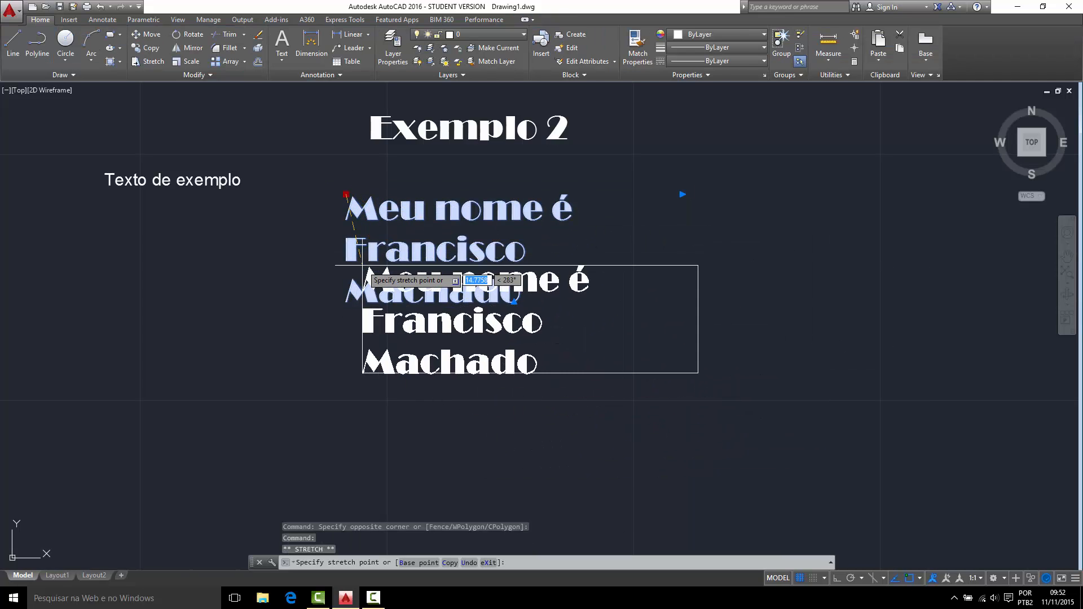
pyautogui.click(499, 243)
pyautogui.click(649, 404)
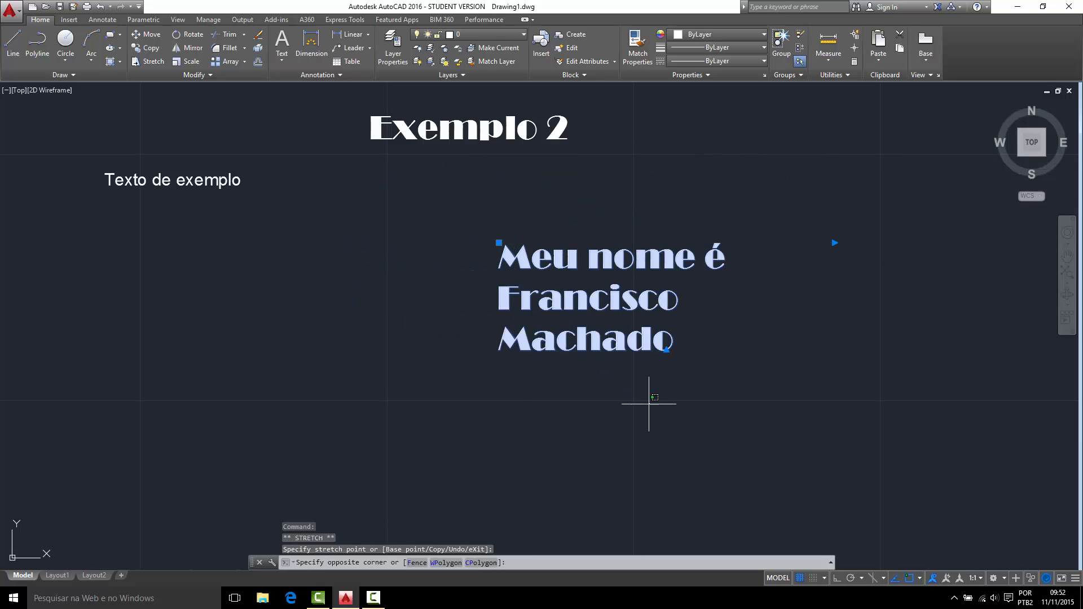
pyautogui.click(520, 241)
pyautogui.click(499, 242)
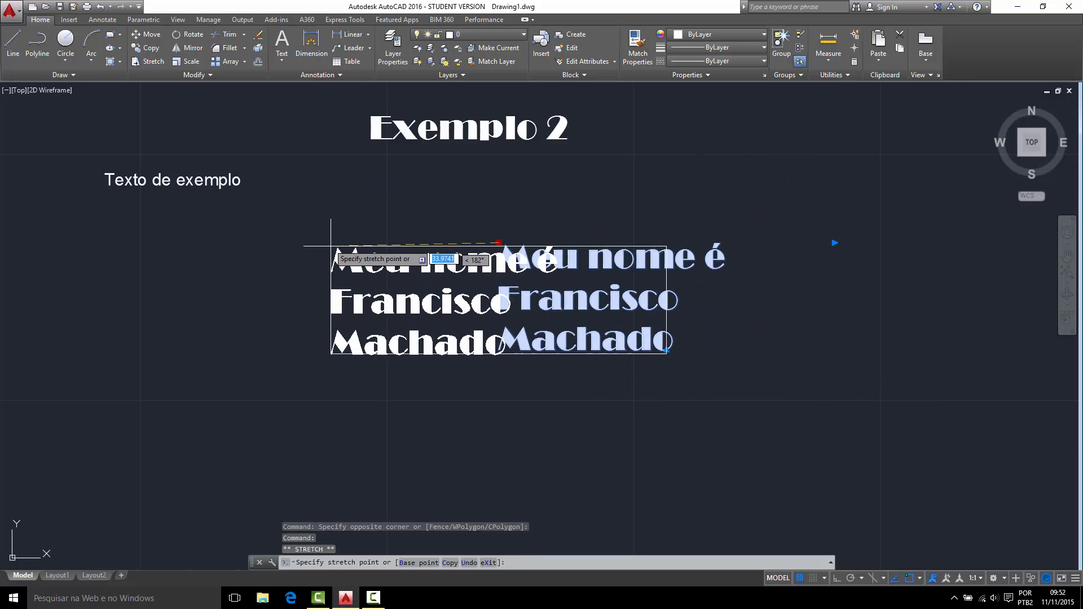
pyautogui.click(303, 237)
pyautogui.press('Escape')
# Write 'Meu nome é', 'Francisco' and 'Machado' as single-line texts at rotation 0, right of the multiline version
pyautogui.click(286, 60)
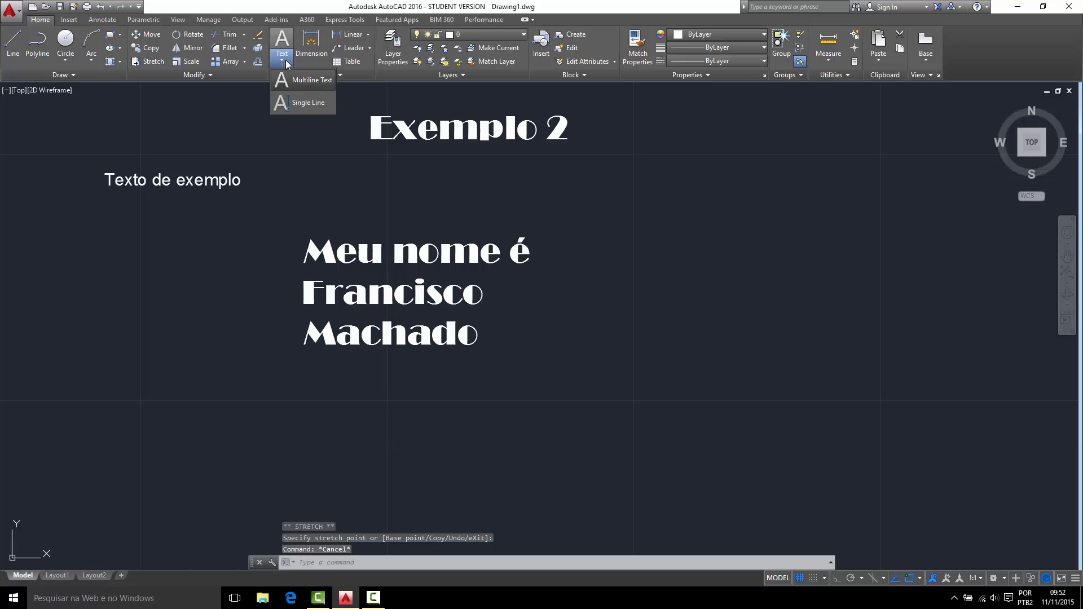
pyautogui.click(312, 104)
pyautogui.moveTo(673, 302); pyautogui.dragTo(501, 254, button='middle')
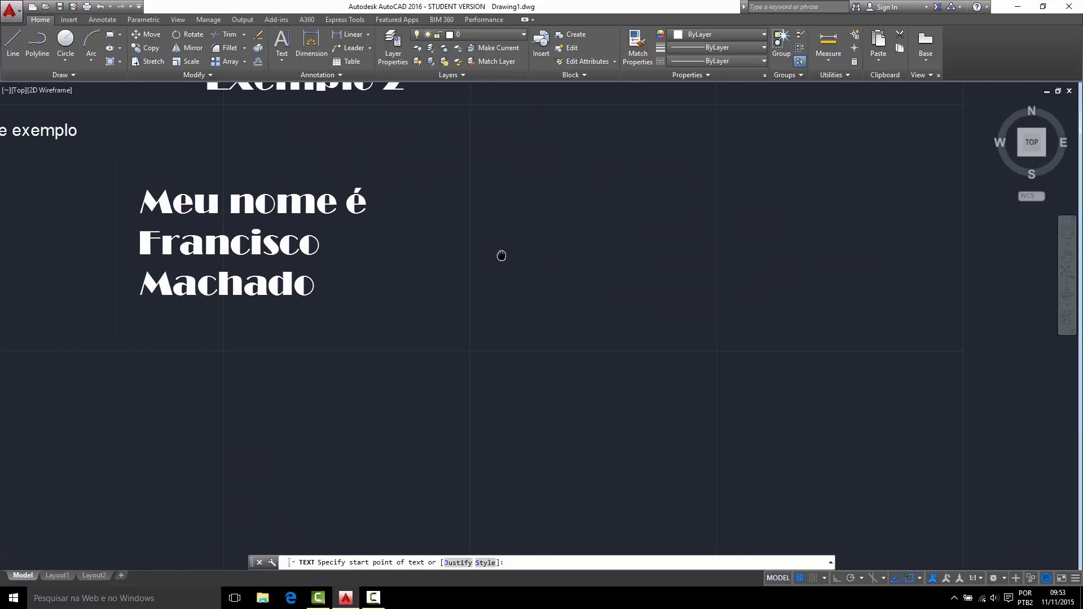
pyautogui.click(494, 197)
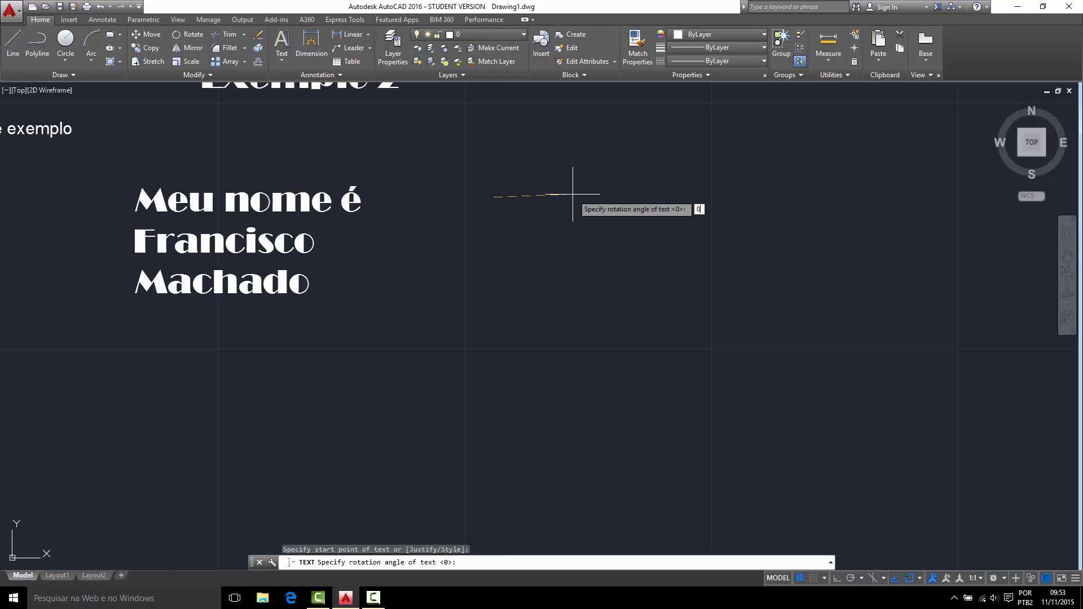
pyautogui.press('Return')
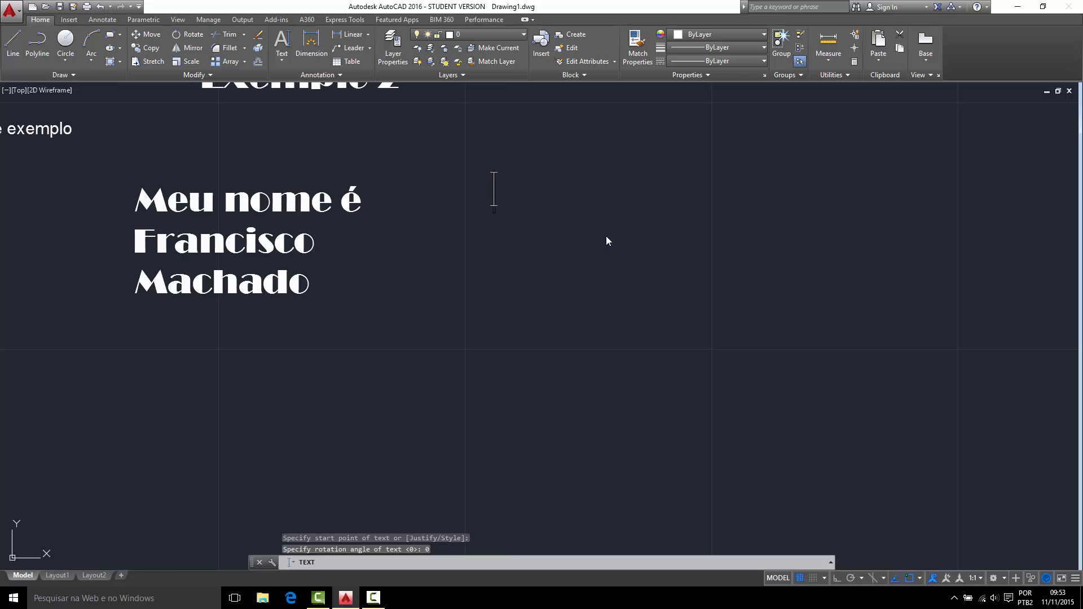
pyautogui.write('Me')
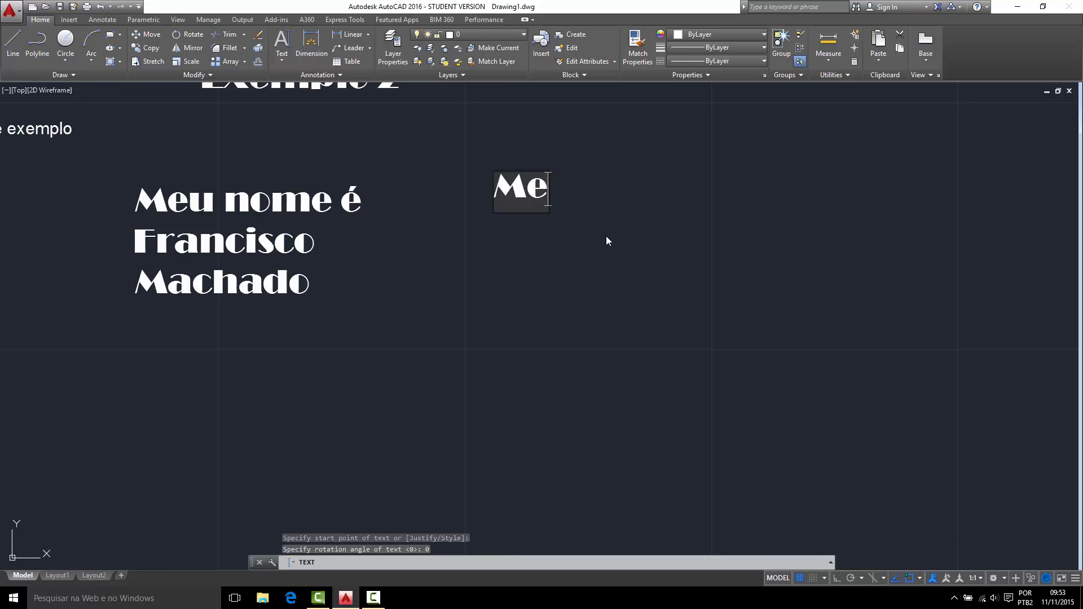
pyautogui.write('u n')
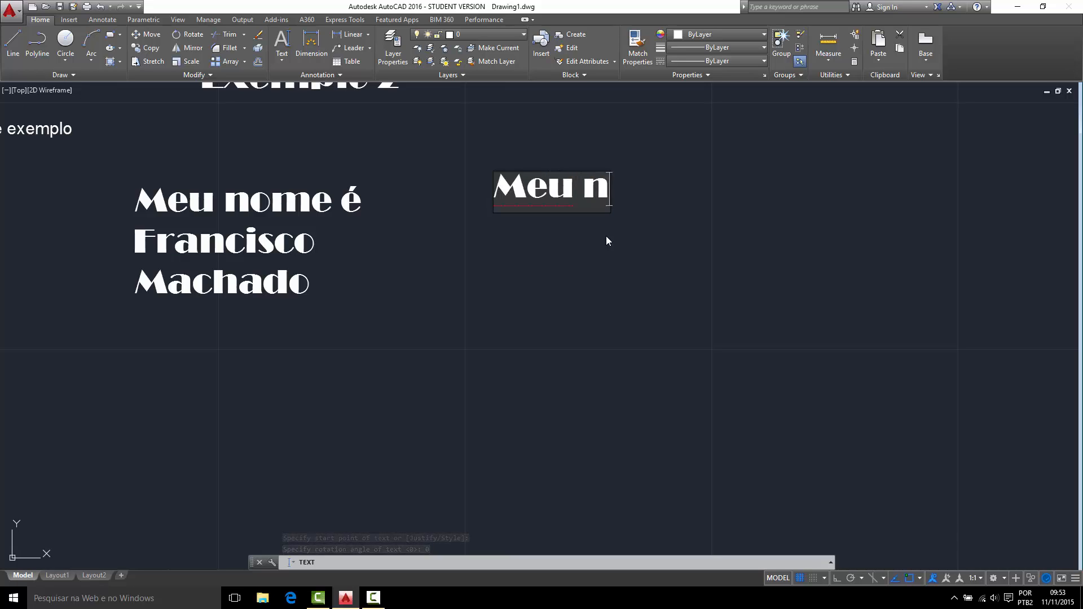
pyautogui.write('ome é')
pyautogui.press('Return')
pyautogui.write('F')
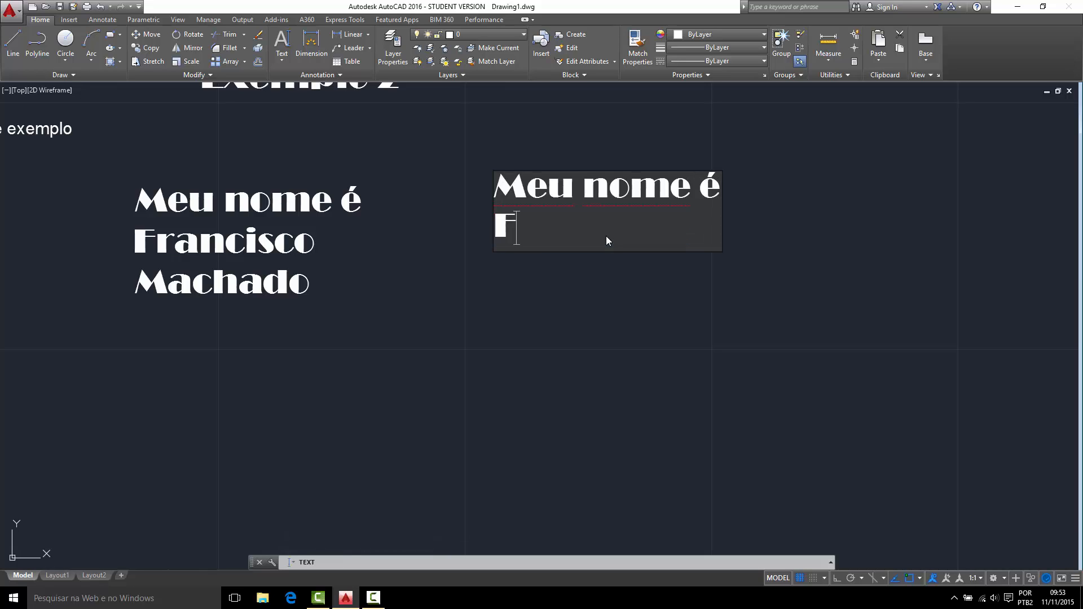
pyautogui.write('rancisco')
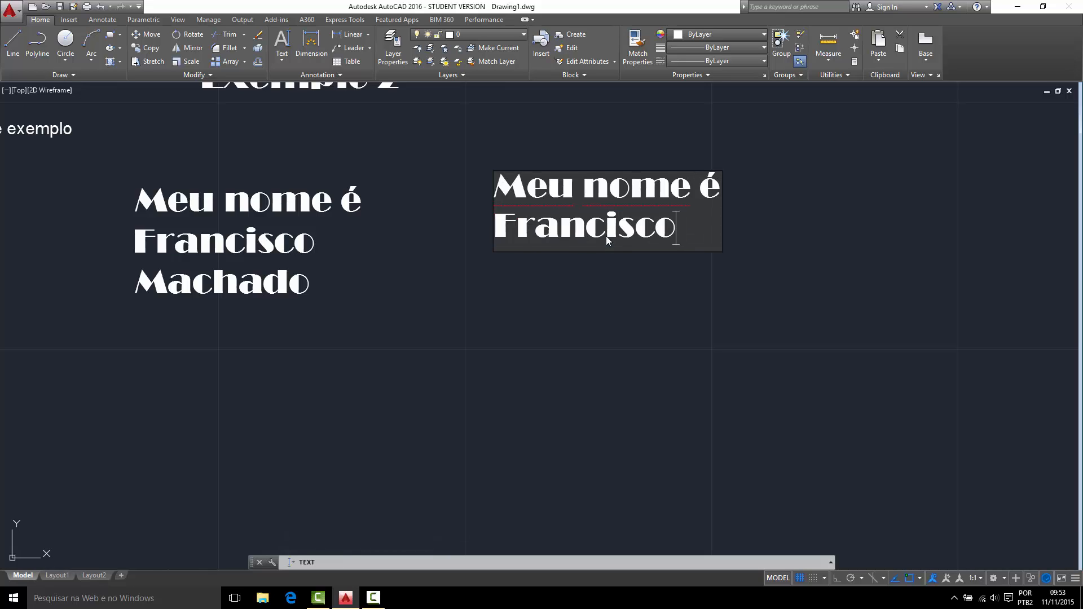
pyautogui.press('Return')
pyautogui.write('Machado')
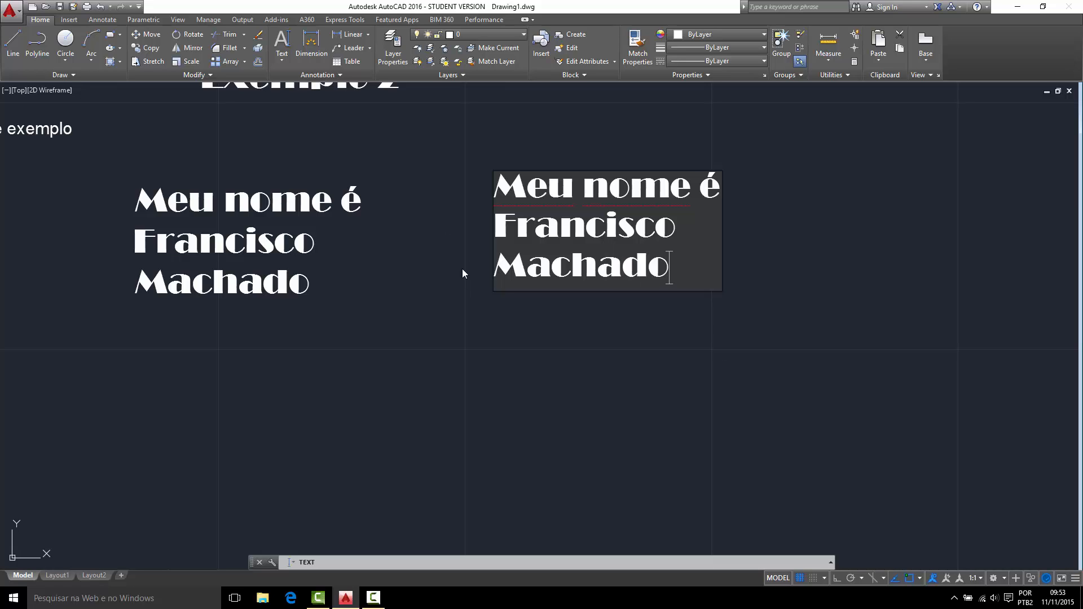
pyautogui.press('Escape')
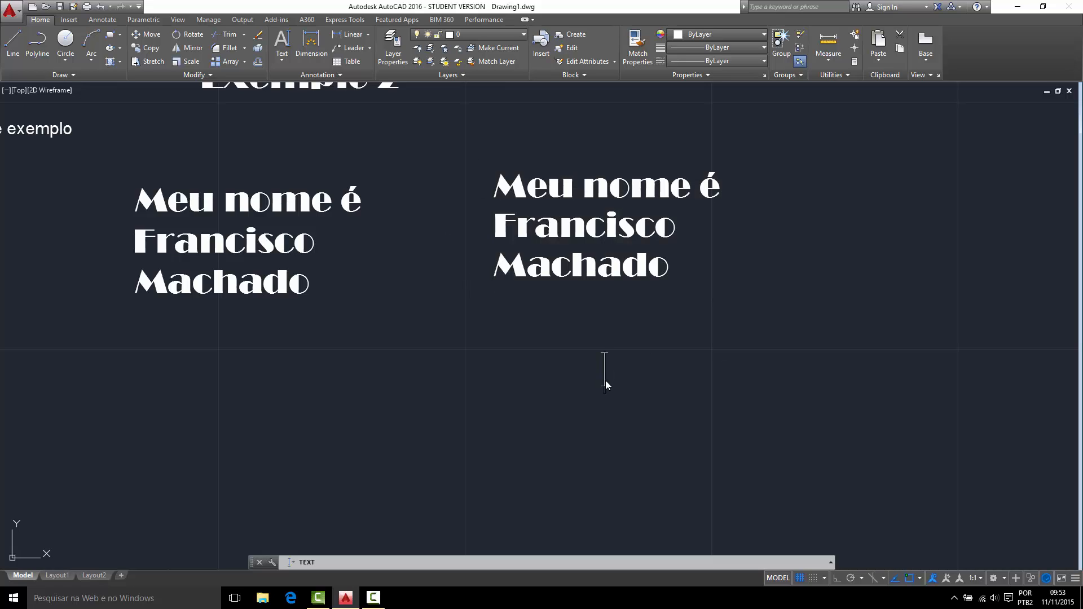
# Raise the 'Meu nome é' single-line text by dragging its base grip
pyautogui.click(596, 269)
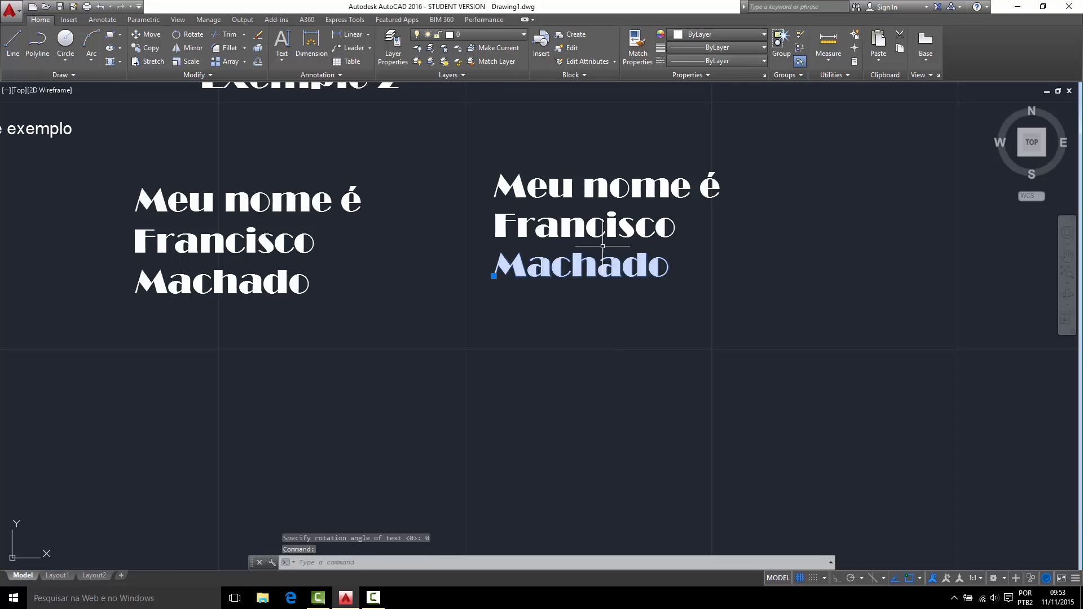
pyautogui.click(599, 228)
pyautogui.press('Escape')
pyautogui.press('Escape')
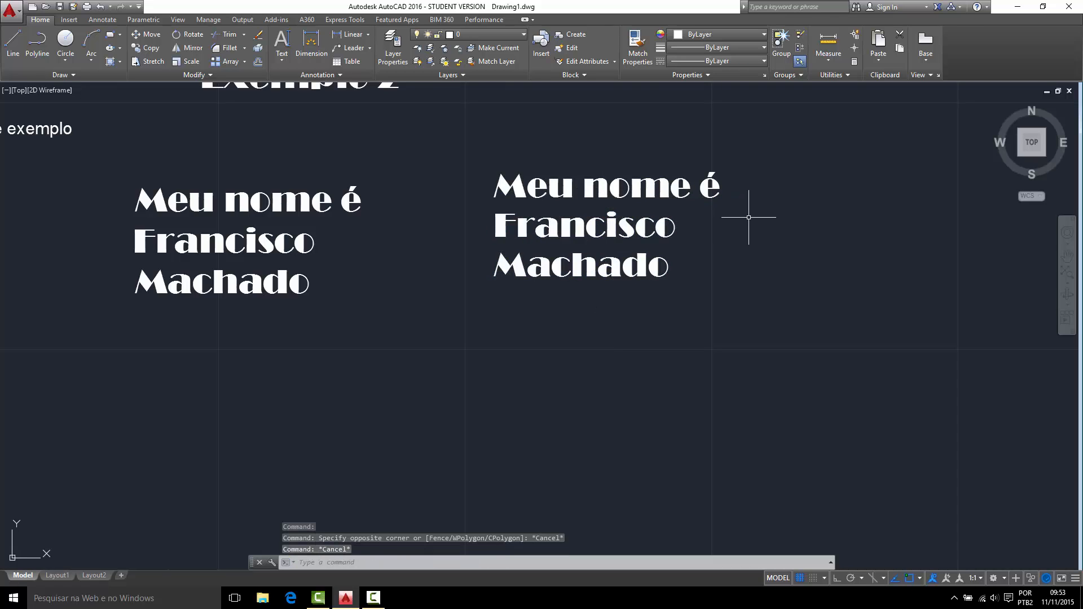
pyautogui.click(742, 206)
pyautogui.click(586, 175)
pyautogui.click(493, 197)
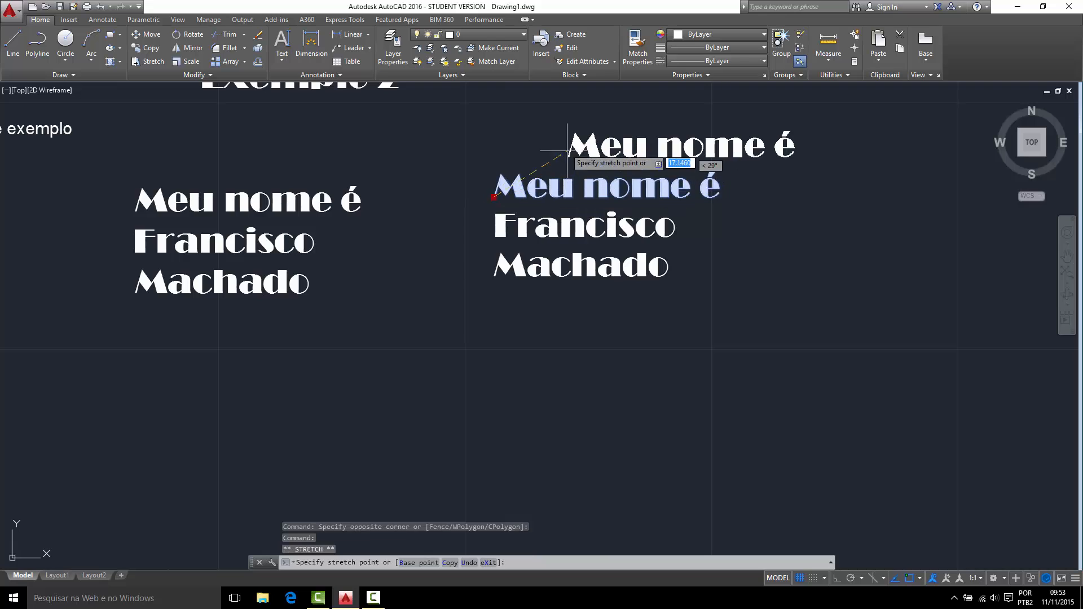
pyautogui.click(505, 156)
pyautogui.press('Escape')
# Shift 'Francisco' far right and 'Machado' lower down, then recentre and zoom out on all texts
pyautogui.click(674, 231)
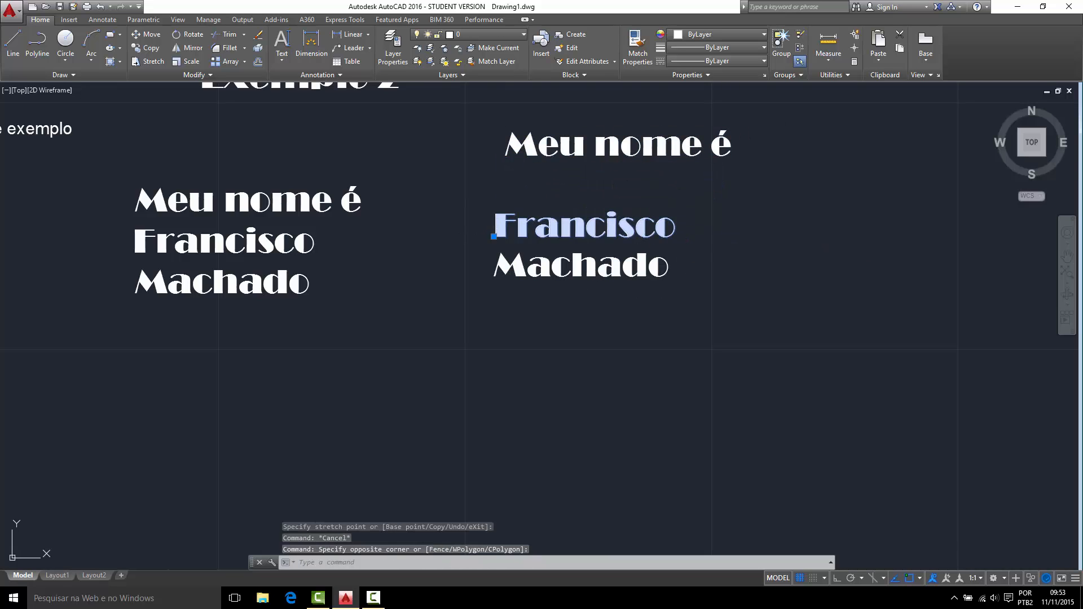
pyautogui.click(496, 238)
pyautogui.click(753, 220)
pyautogui.press('Escape')
pyautogui.click(706, 310)
pyautogui.click(617, 249)
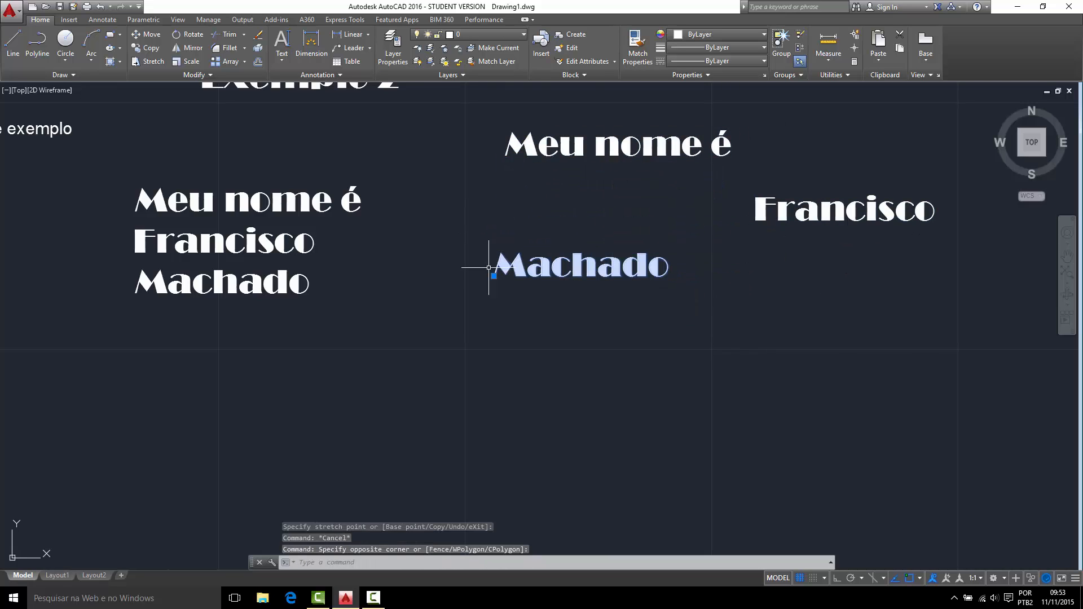
pyautogui.click(494, 277)
pyautogui.click(519, 340)
pyautogui.press('Escape')
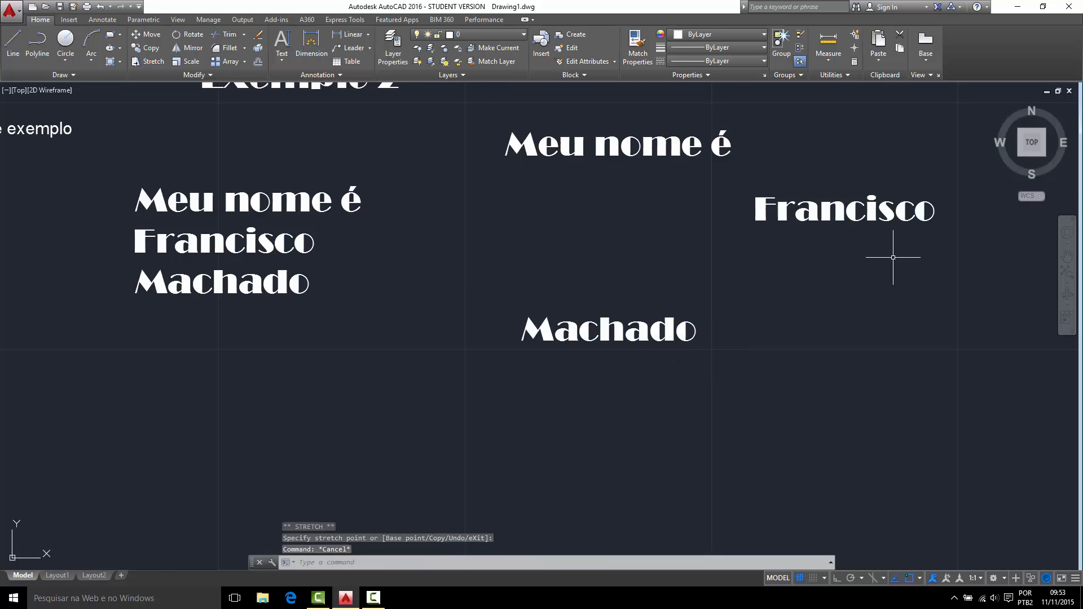
pyautogui.moveTo(272, 118); pyautogui.dragTo(358, 148, button='middle')
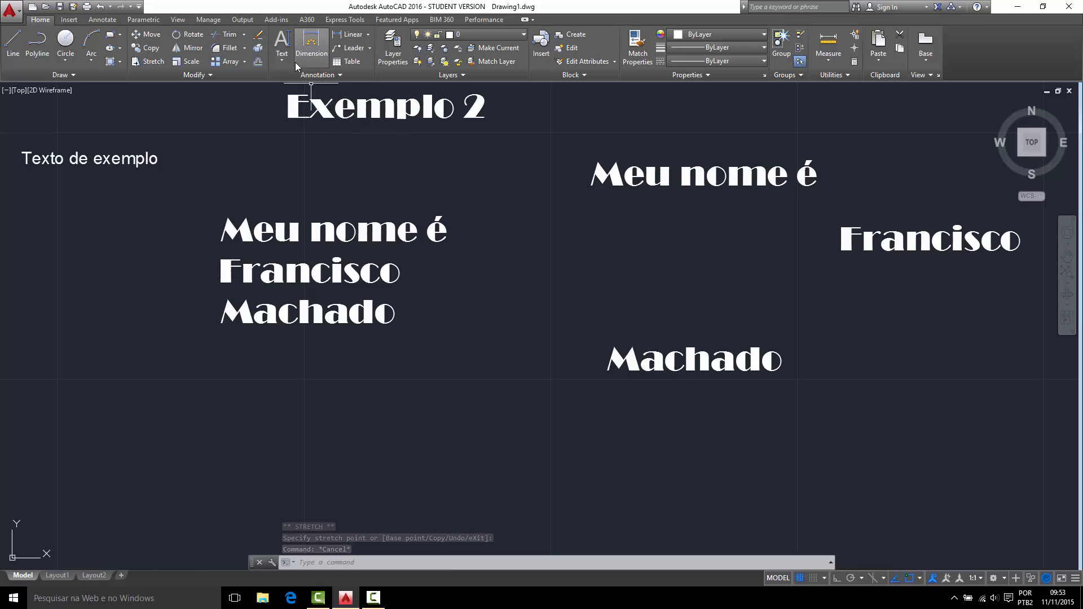
pyautogui.scroll(-2, 570, 301)
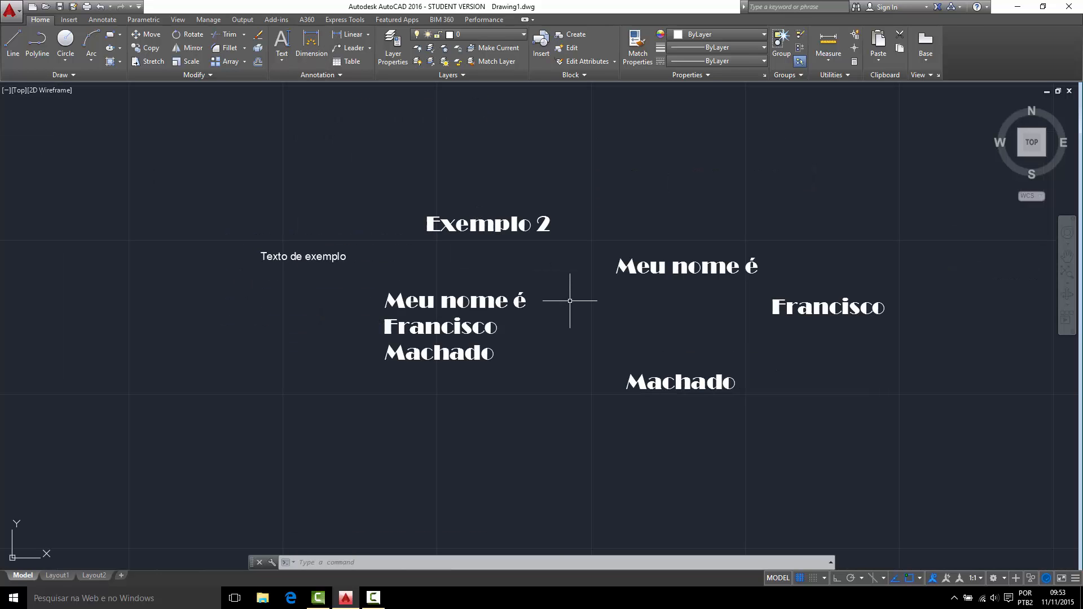